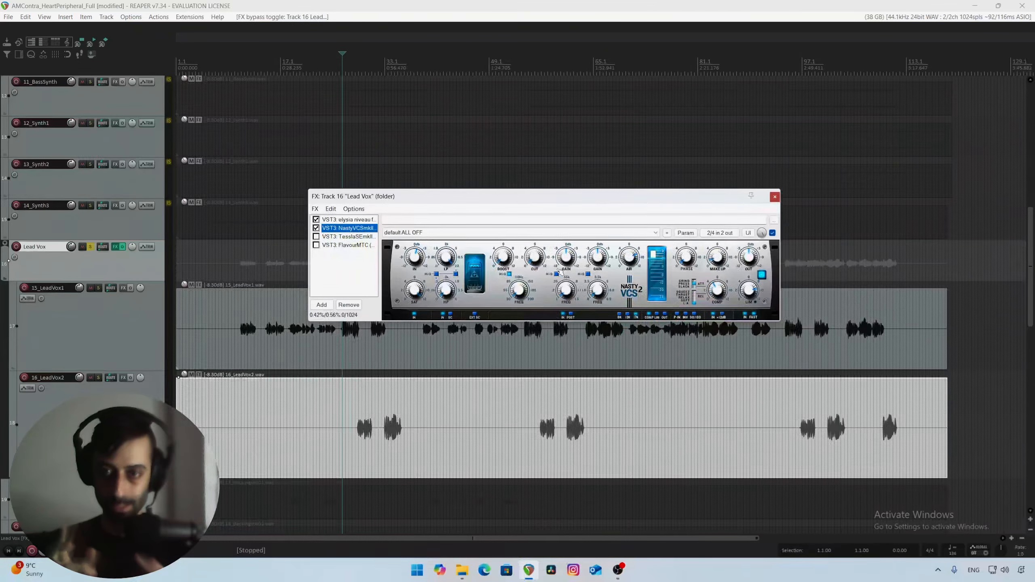
Inspect the elysia niveau filter and NastyVCS plugins in the Lead Vox FX chain and reposition the FX window.
click(342, 221)
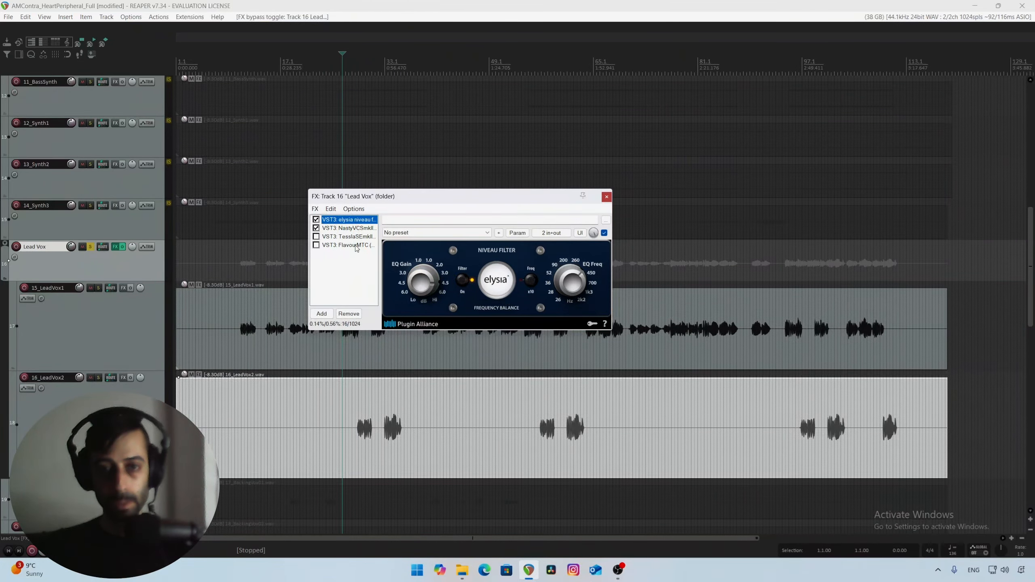
click(347, 228)
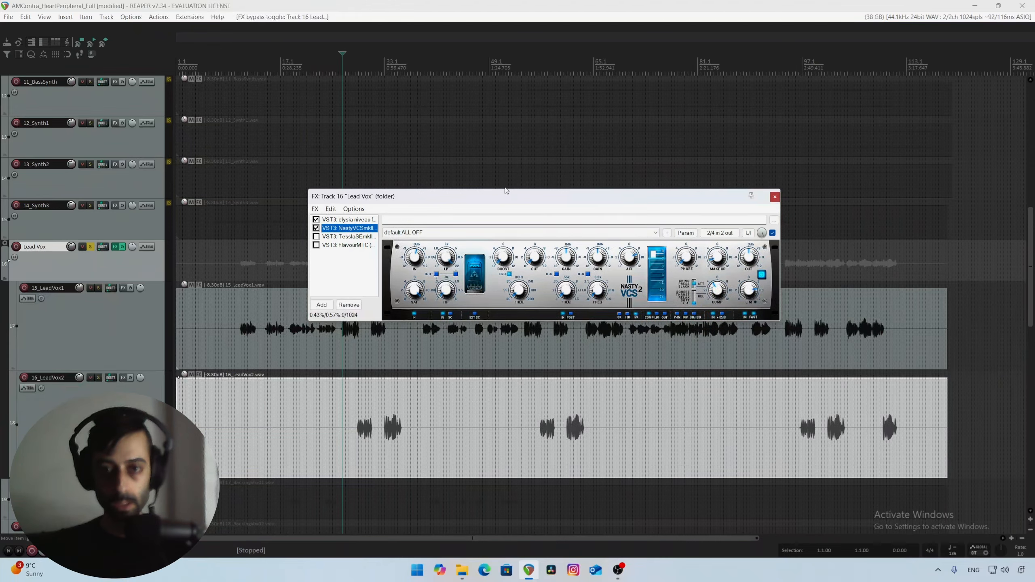
drag(507, 196, 438, 201)
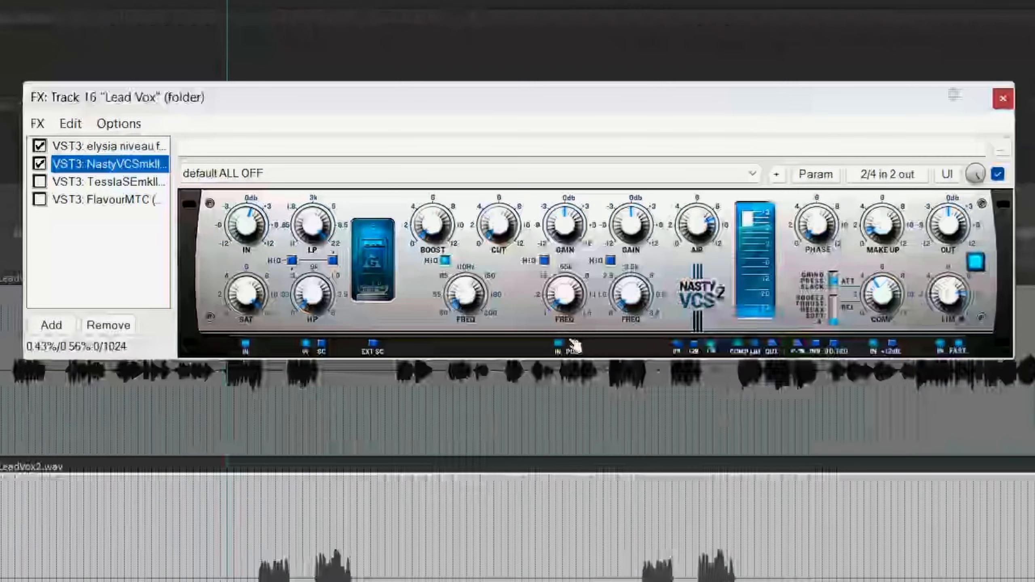
Toggle the NastyVCS filter section off and back on, and shift the FX window clear of the track controls.
click(308, 346)
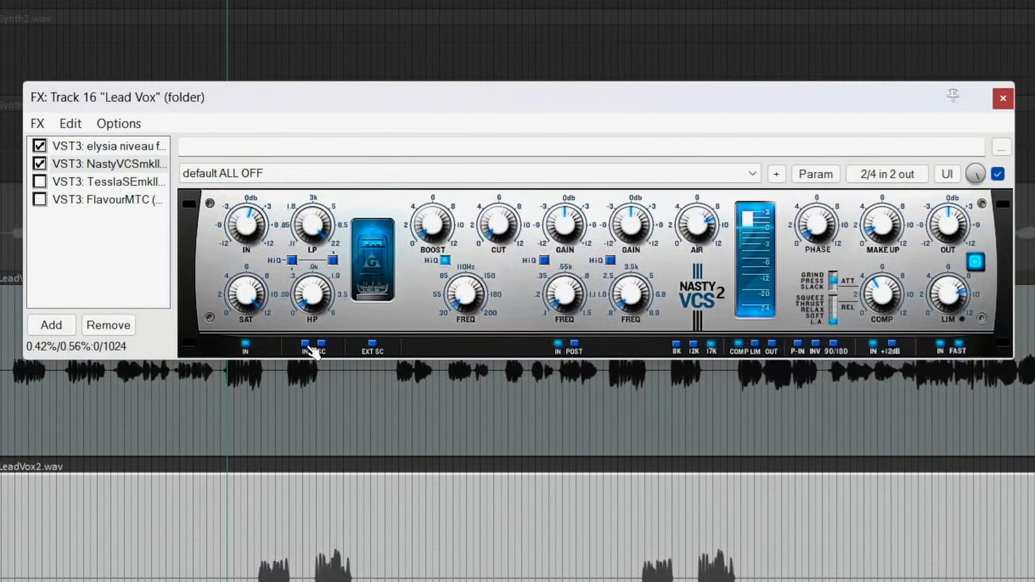
click(306, 346)
drag(621, 109, 672, 109)
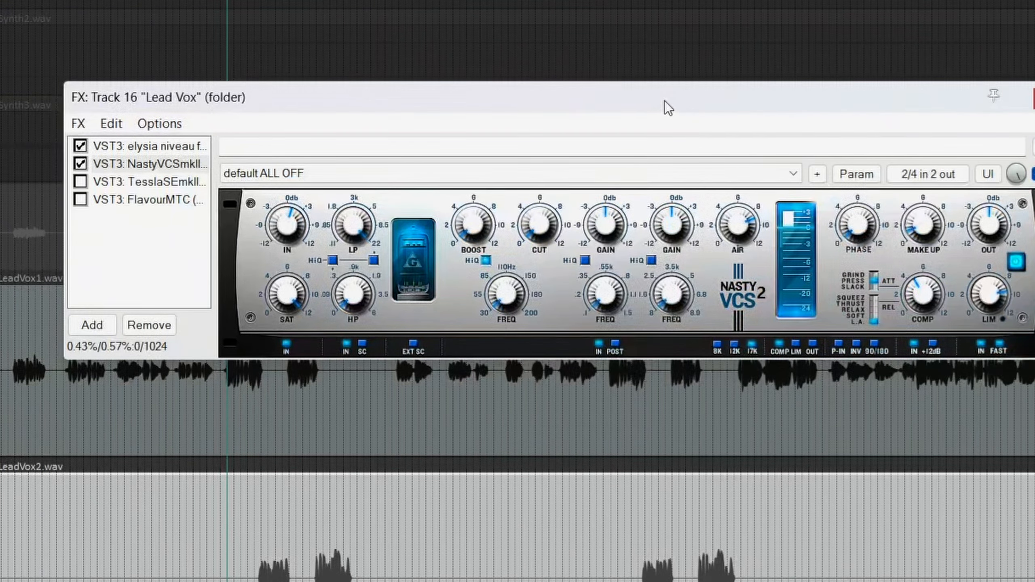
Compare the soloed lead vocal with NastyVCS bypassed and active during playback, and trim the plugin's output slightly below 0 dB.
click(81, 163)
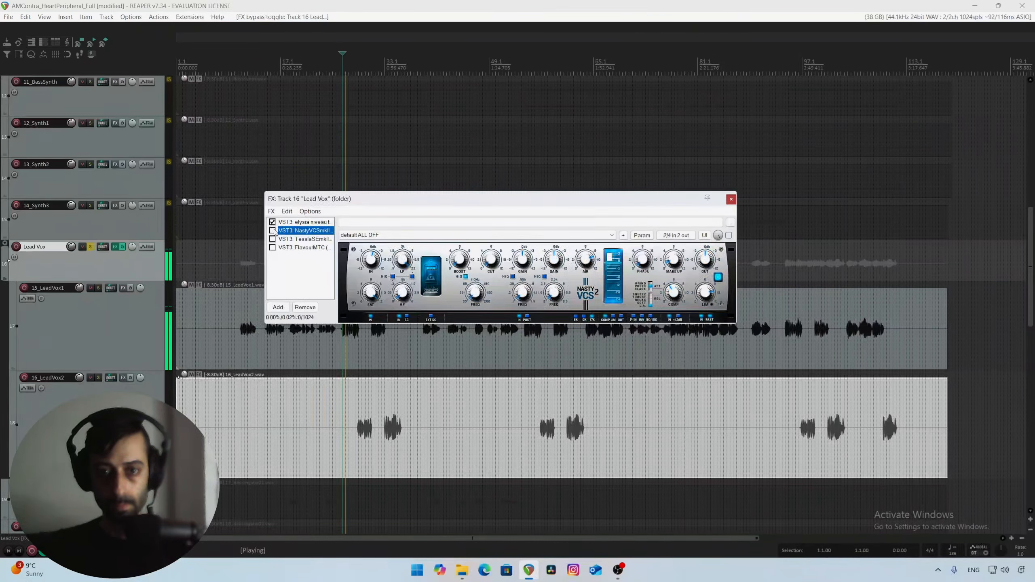
click(272, 231)
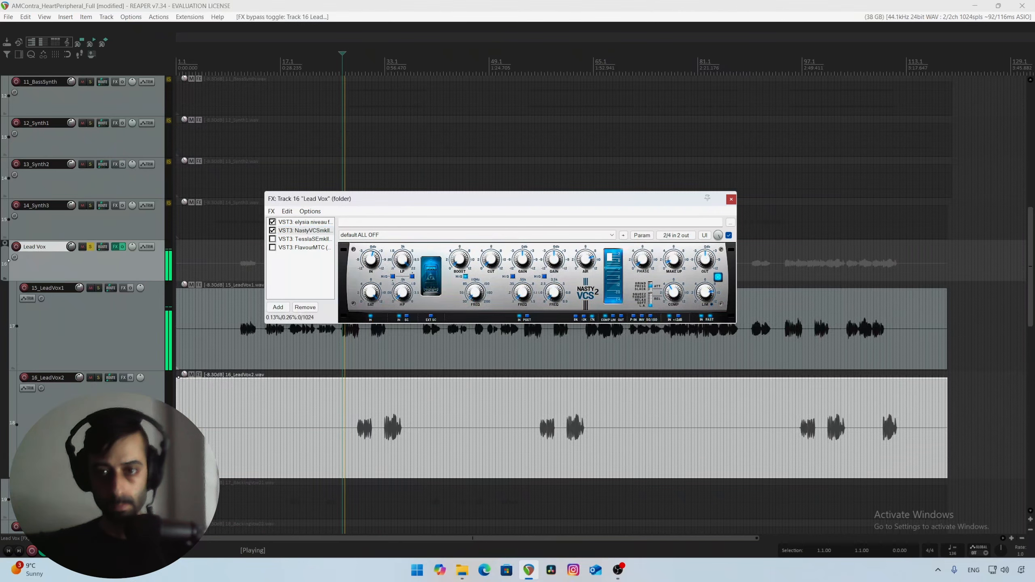
drag(704, 260, 706, 264)
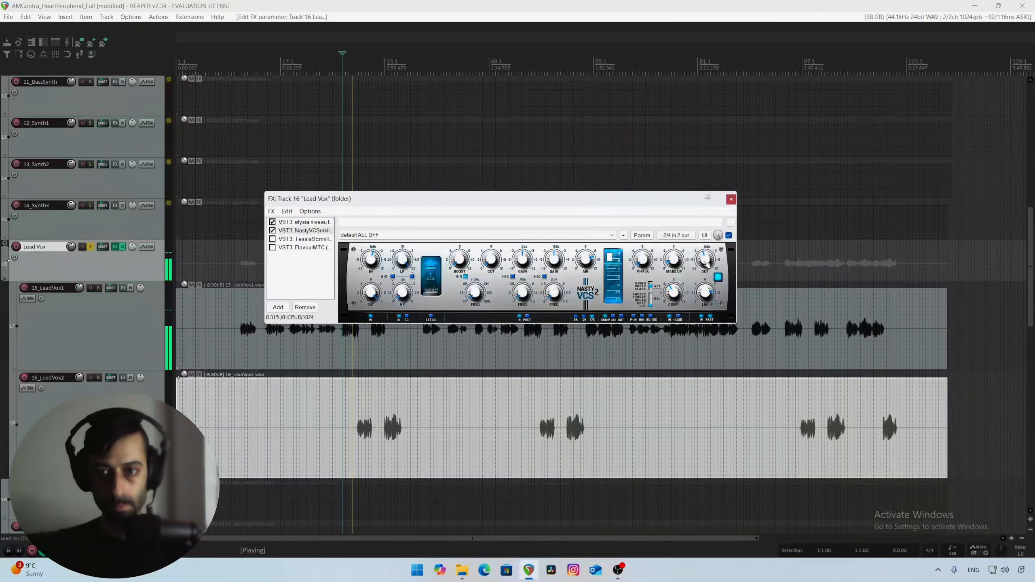
key(space)
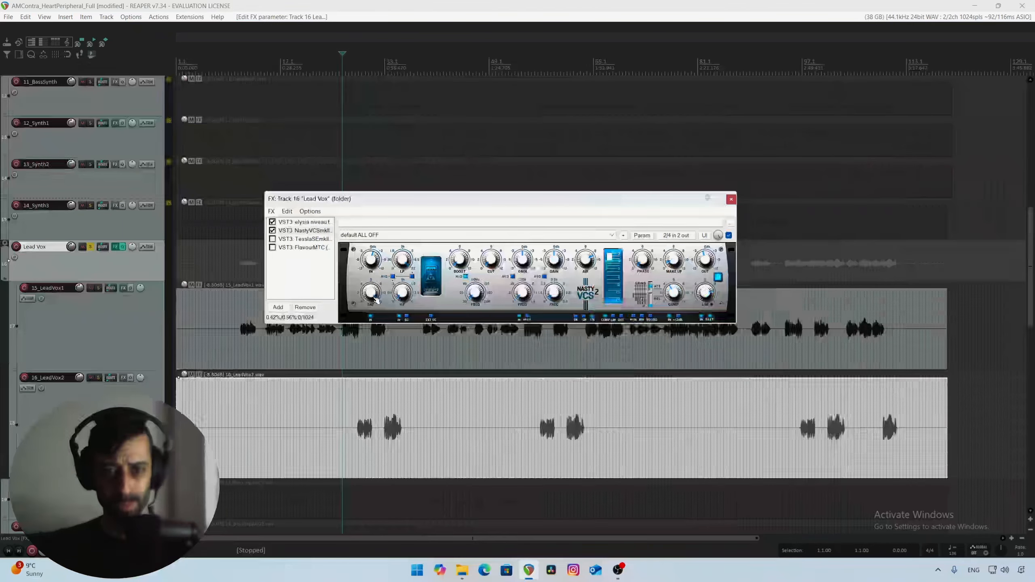
key(space)
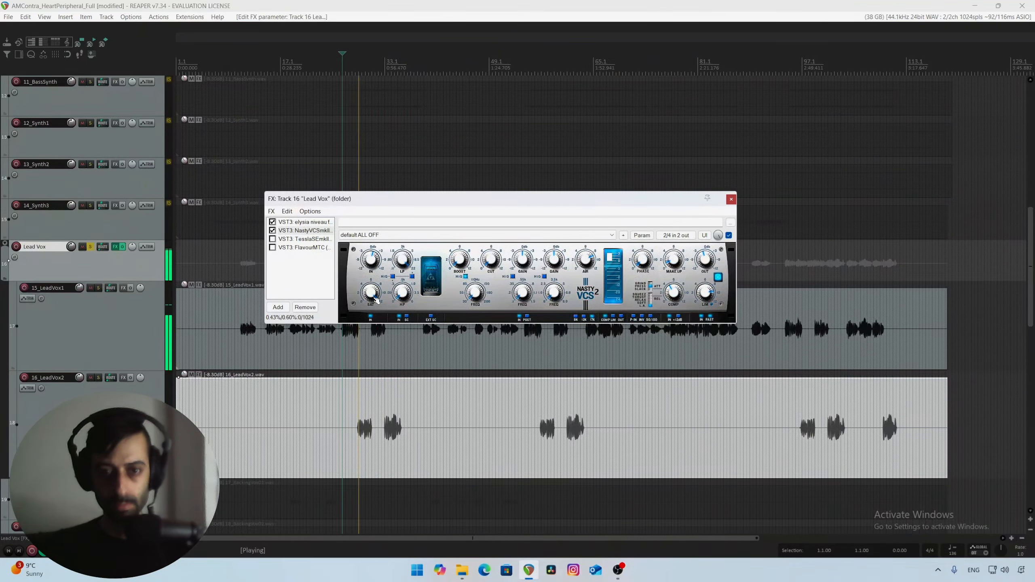
key(space)
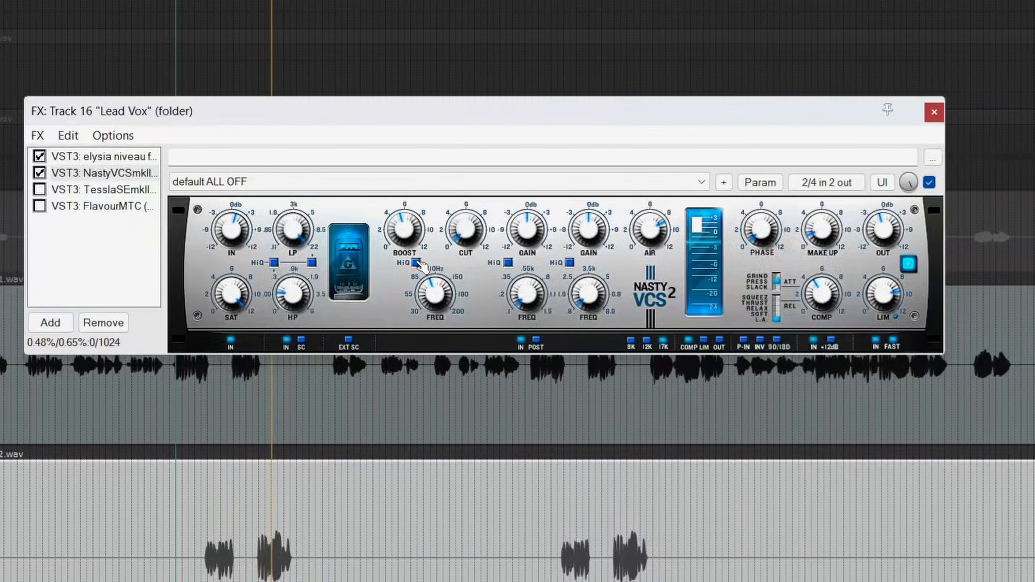
Shape the lead vocal's low end in NastyVCS during playback with Boost at about 4 and Cut at about 3.
key(space)
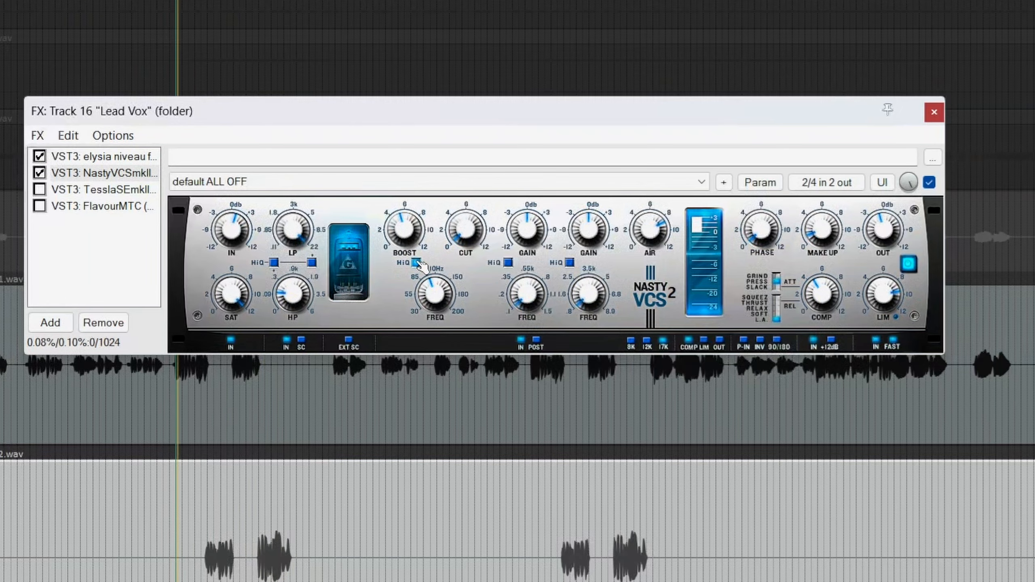
drag(404, 230, 404, 241)
key(space)
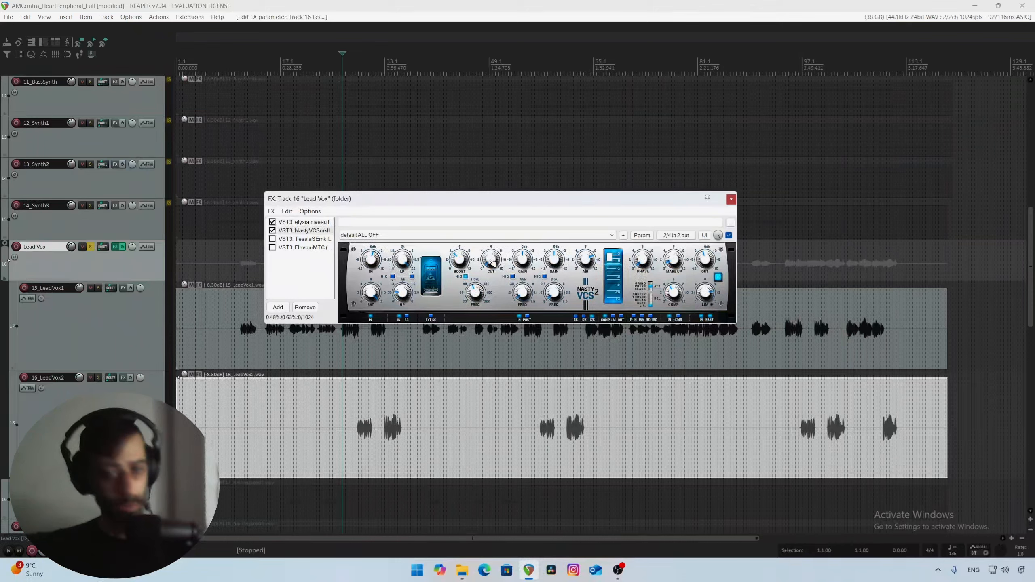
key(space)
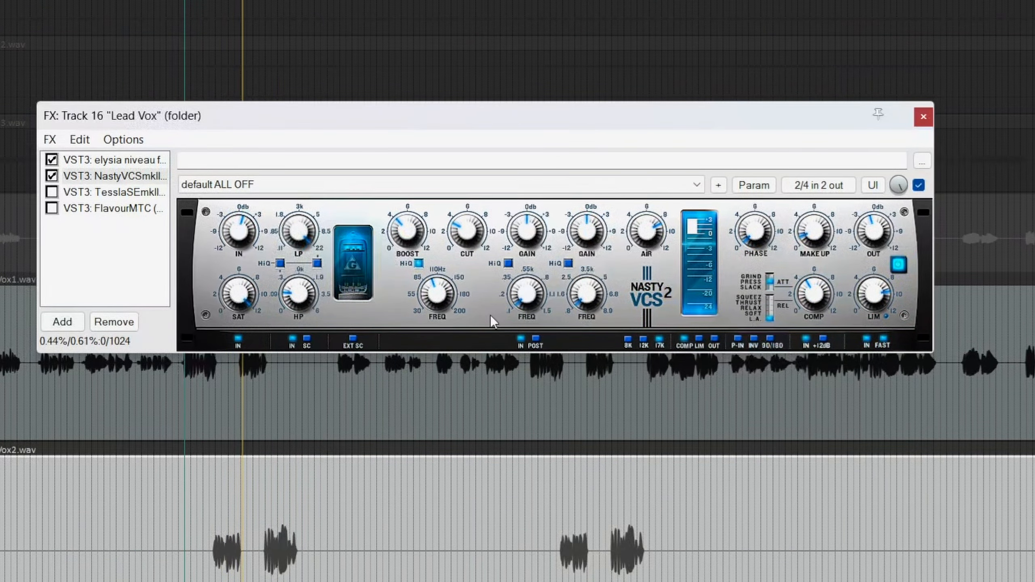
key(space)
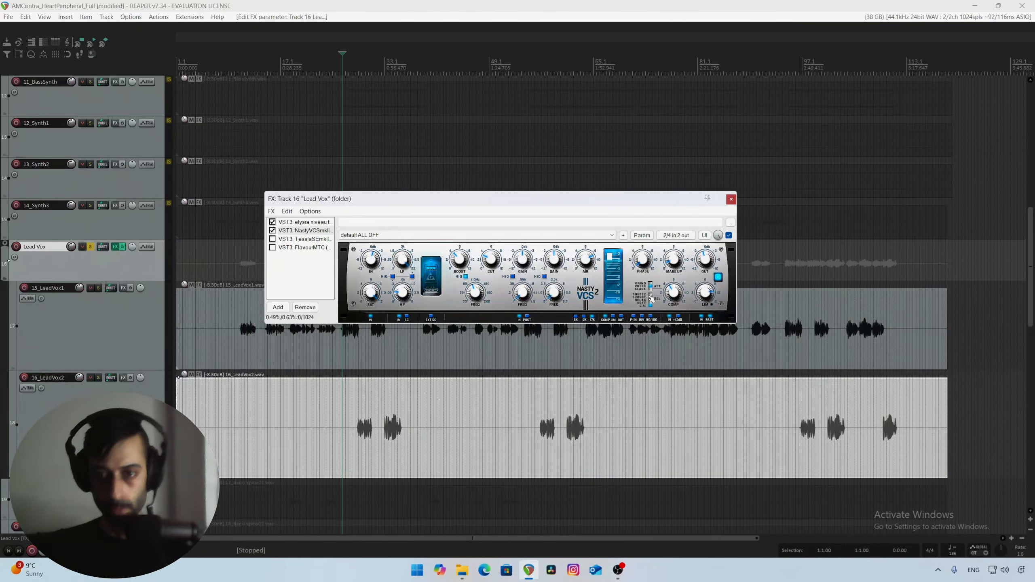
Set the NastyVCS compressor's release to SOFT and raise its COMP amount to about 8 while playing the vocal.
key(space)
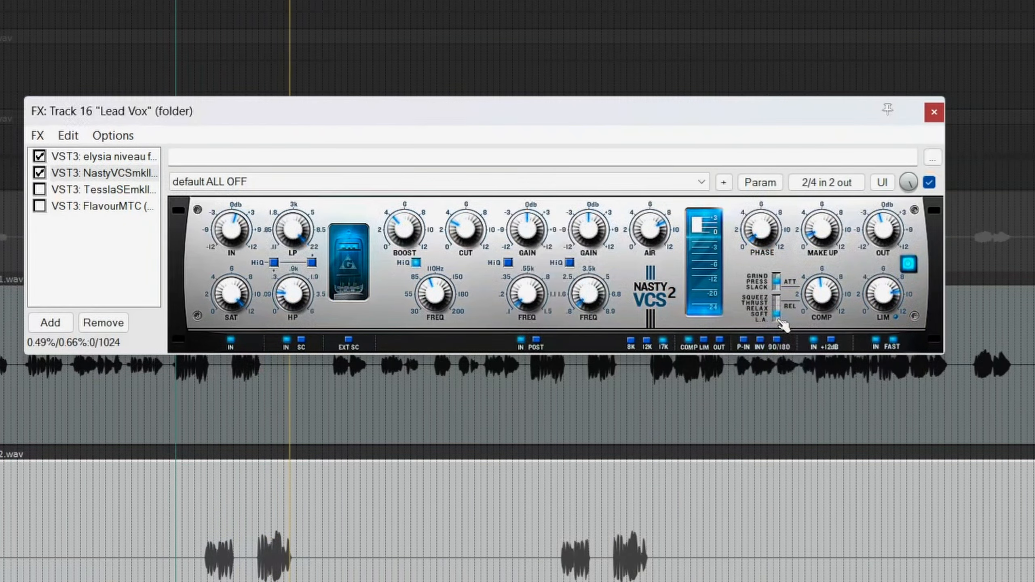
key(space)
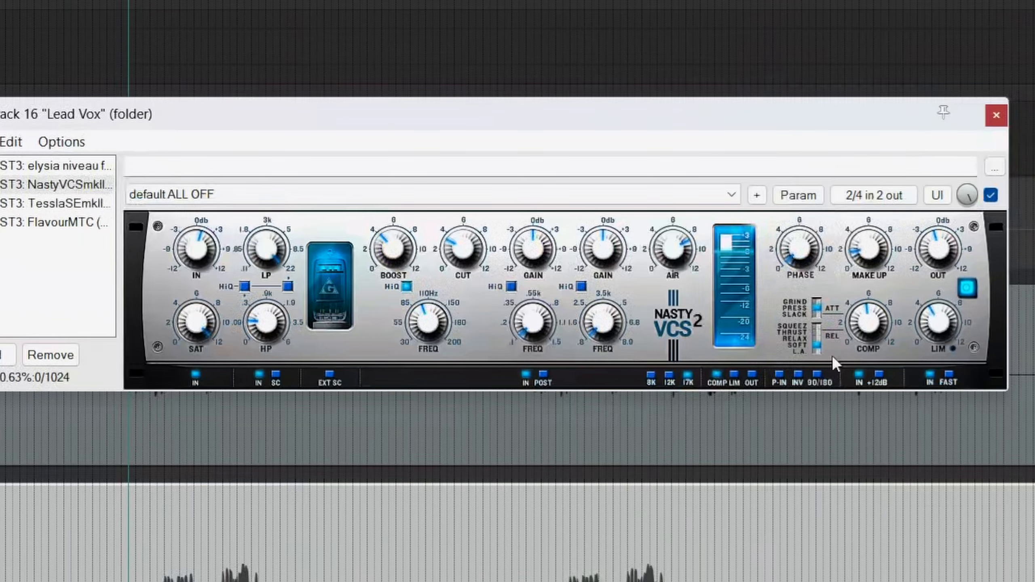
key(space)
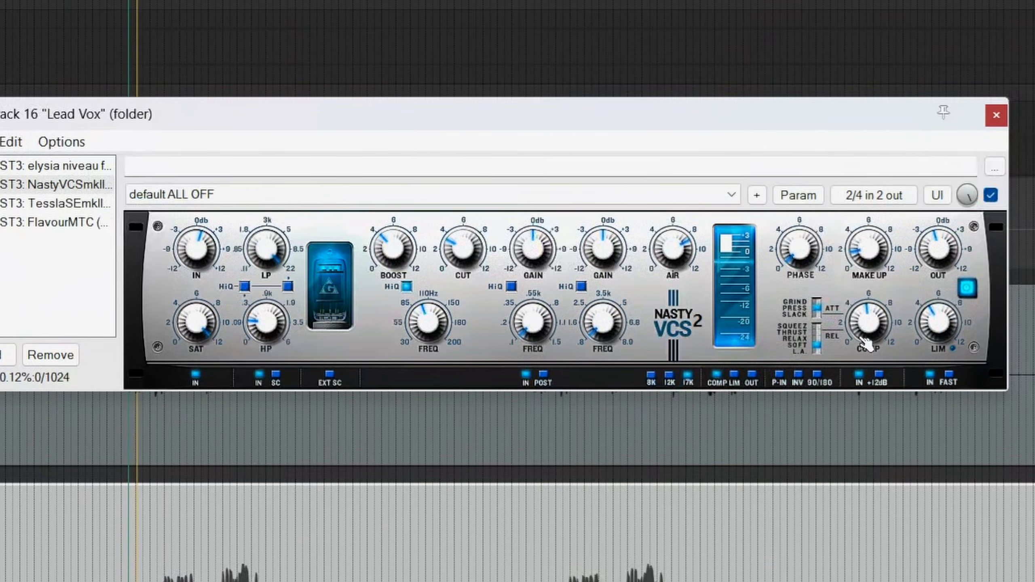
drag(864, 335, 864, 311)
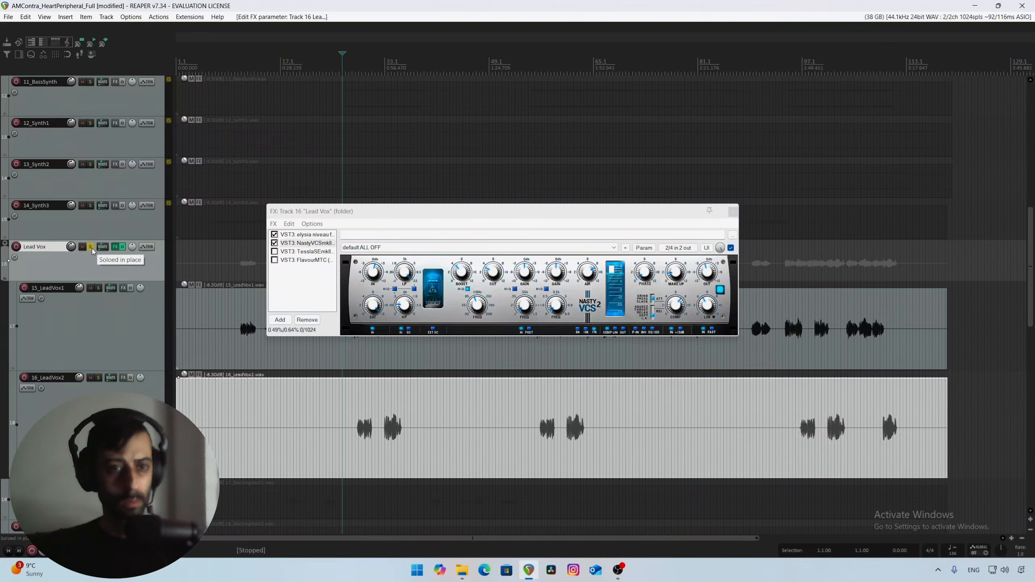
Unsolo the Lead Vox track and audition it in the full mix, briefly showing the mixer to check levels.
click(91, 247)
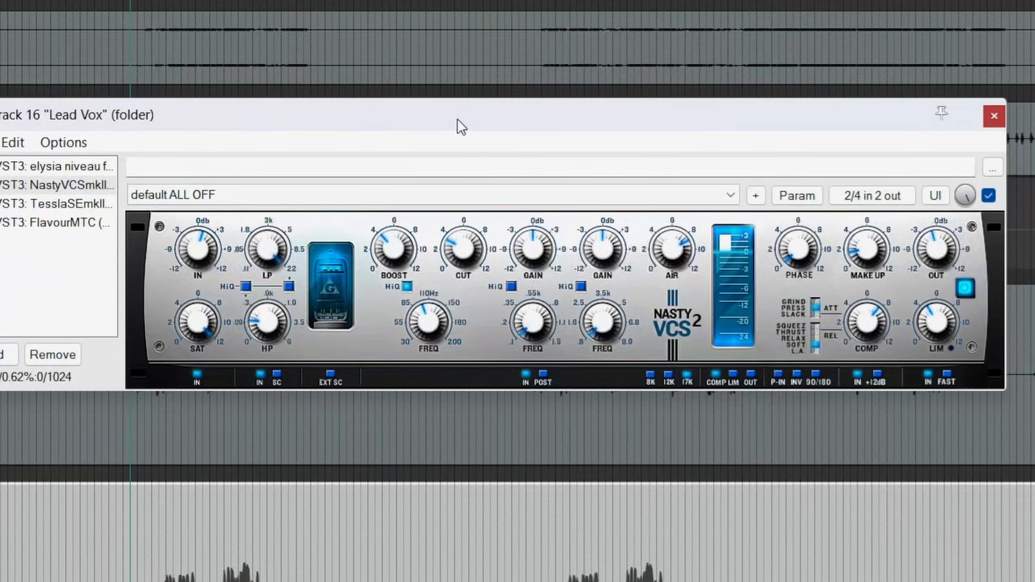
key(space)
key(ctrl+m)
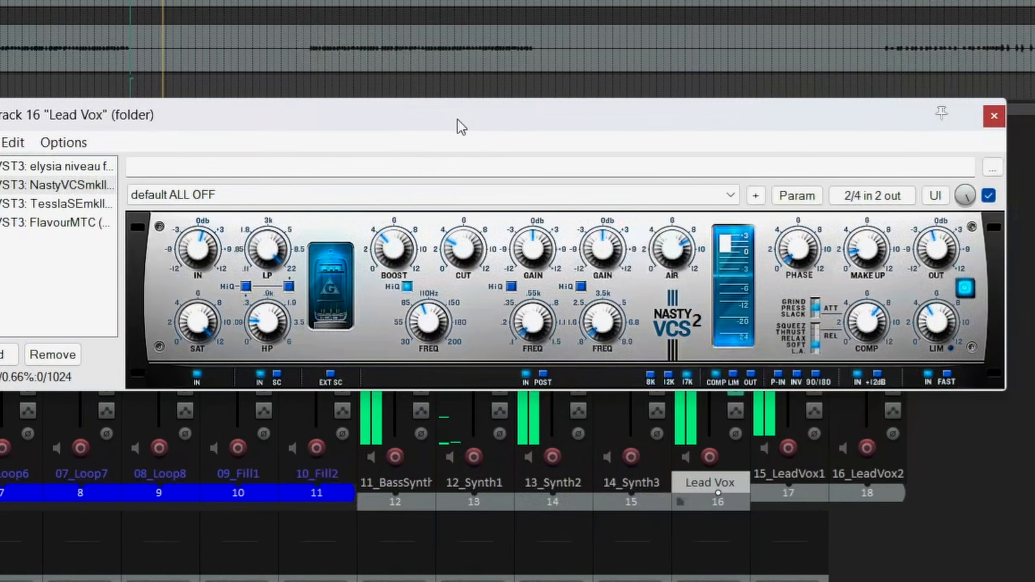
key(ctrl+m)
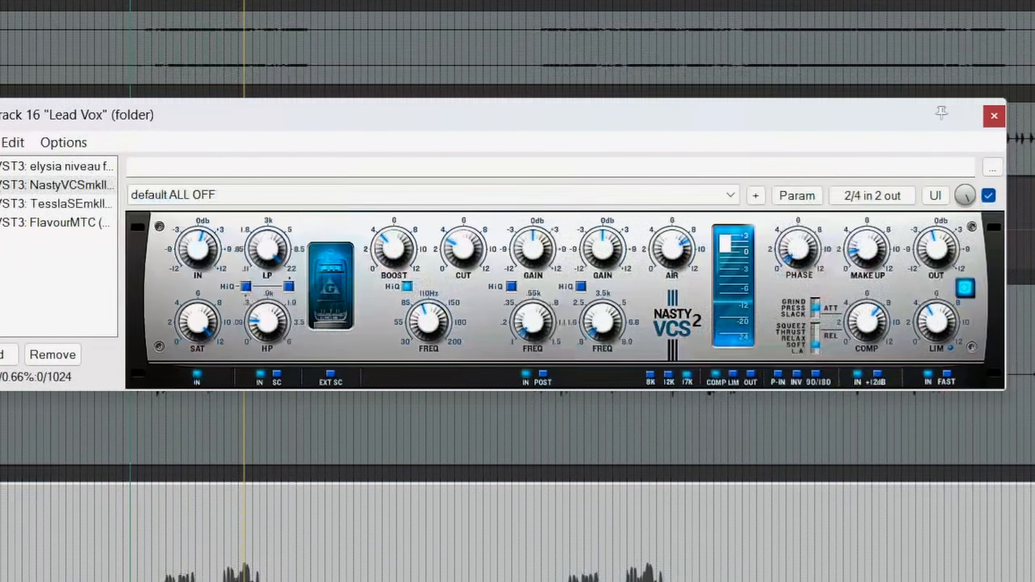
key(space)
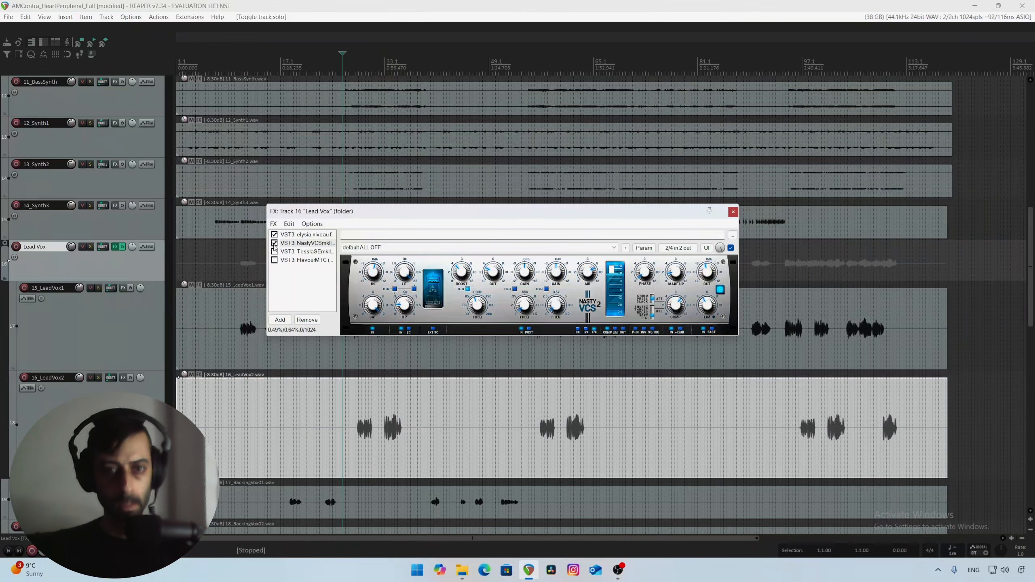
Compare the full mix with NastyVCS bypassed and re-enabled on Lead Vox during playback.
click(274, 244)
key(space)
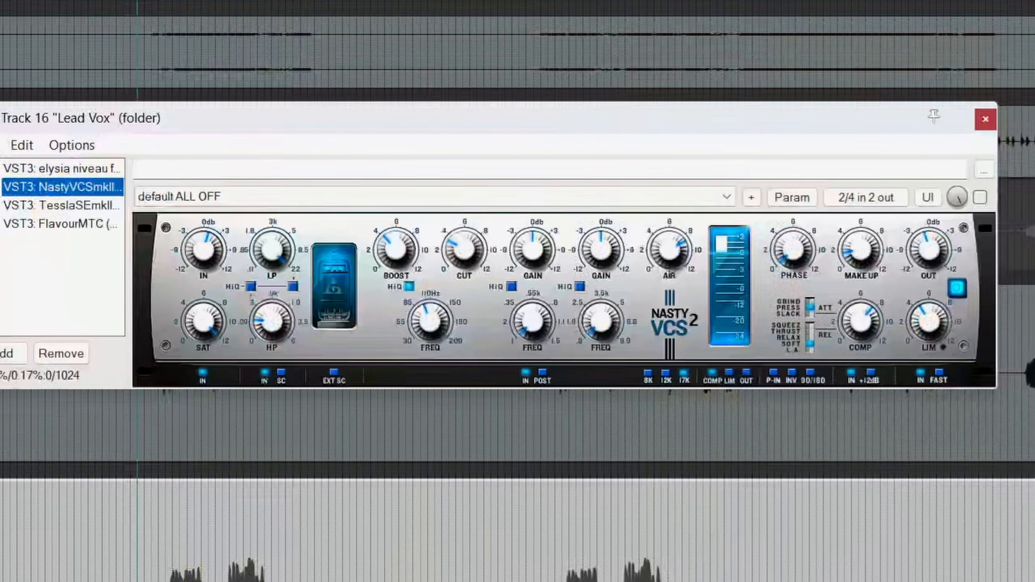
click(980, 197)
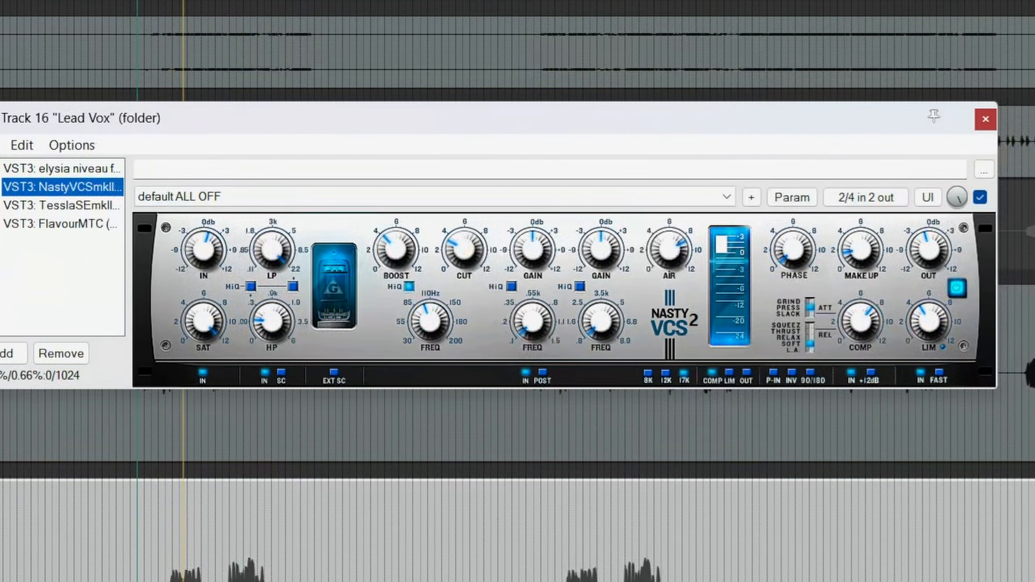
click(396, 250)
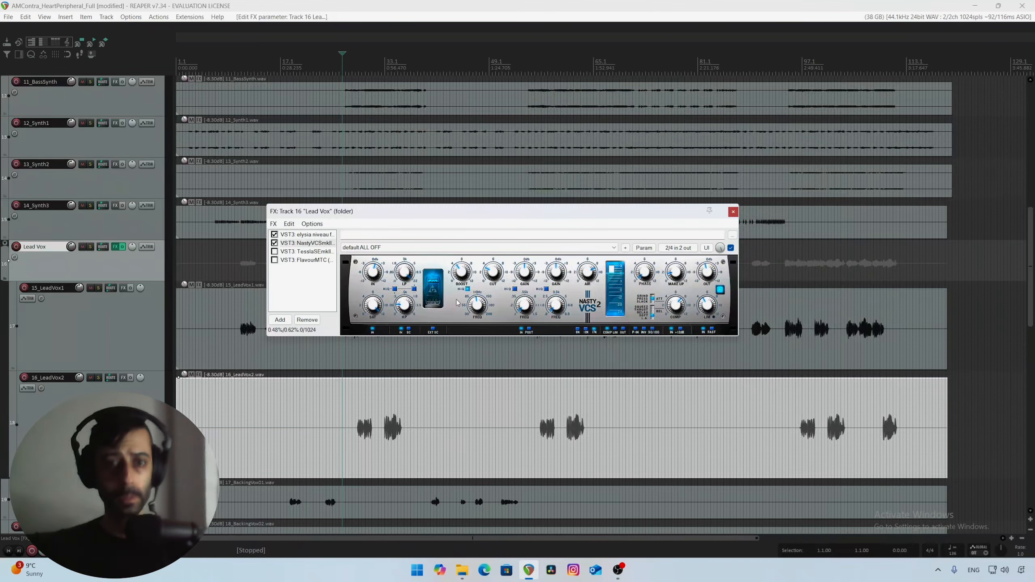
Display the TesslaSE plugin in the Lead Vox FX chain, revisiting NastyVCS briefly, and reposition the FX window.
click(305, 251)
drag(391, 212, 488, 187)
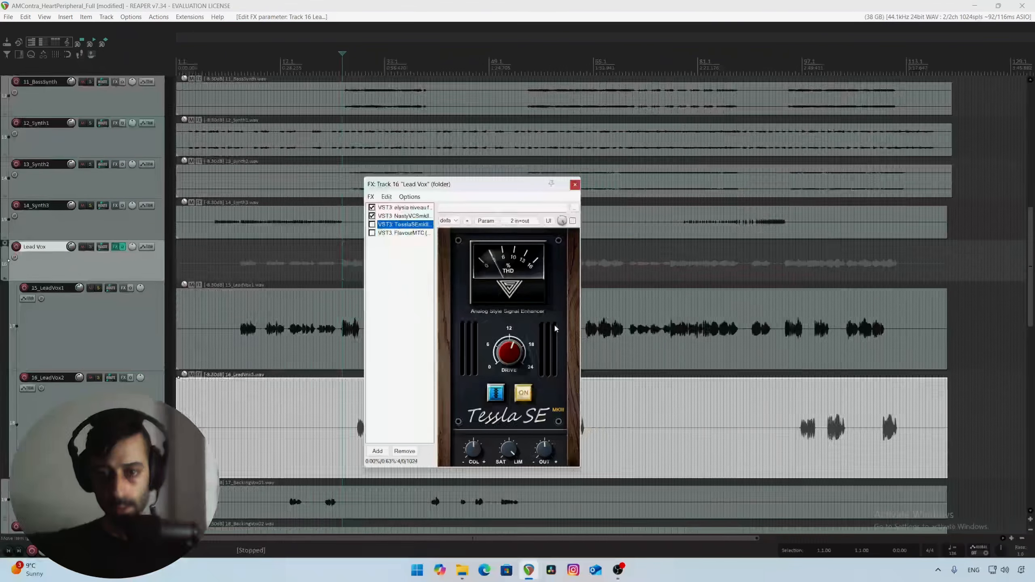
key(space)
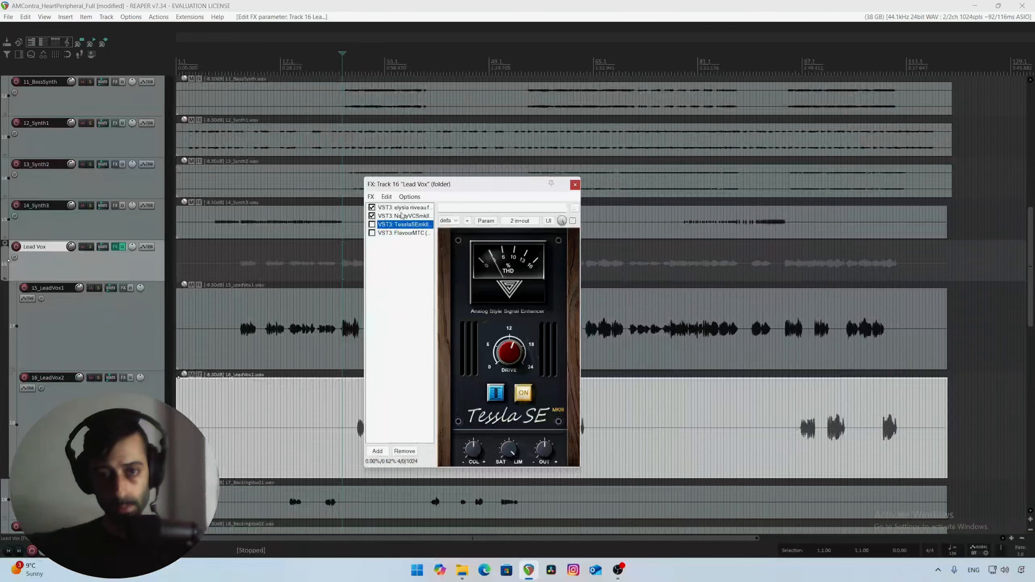
click(401, 215)
click(404, 225)
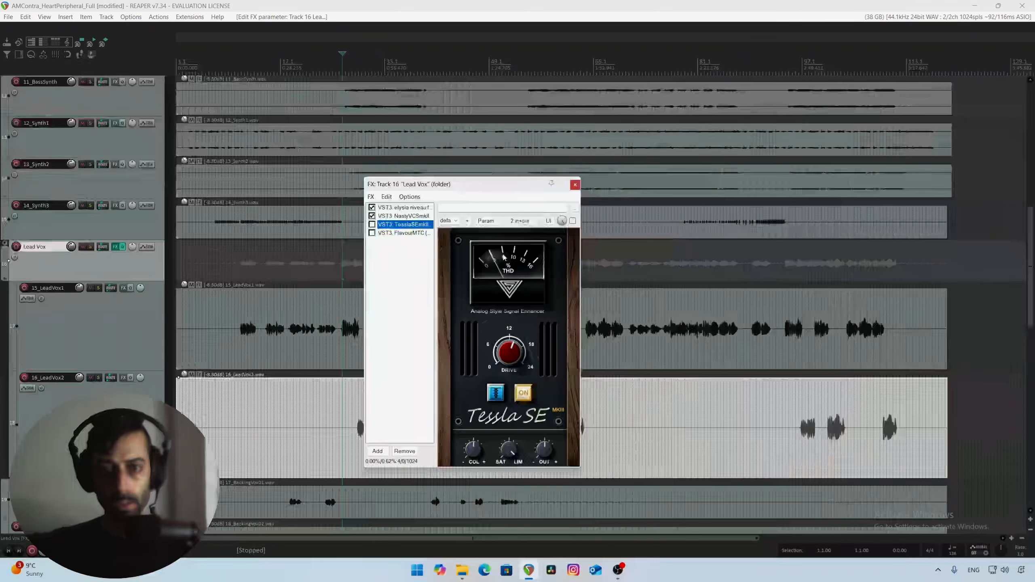
drag(485, 183, 493, 167)
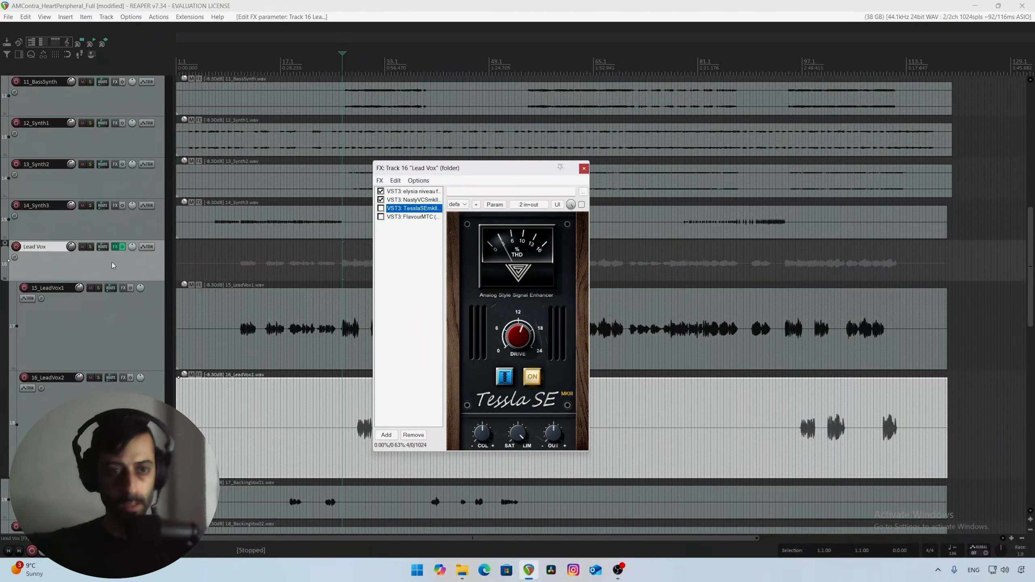
Solo Lead Vox, enable TesslaSE and set its Drive to about 17 while playing the vocal.
click(91, 247)
key(space)
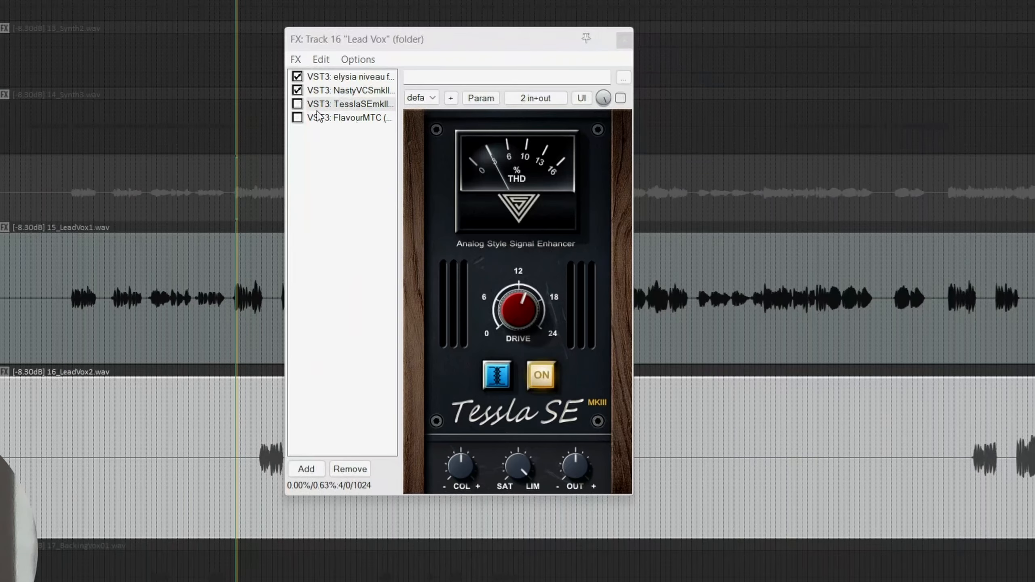
click(298, 104)
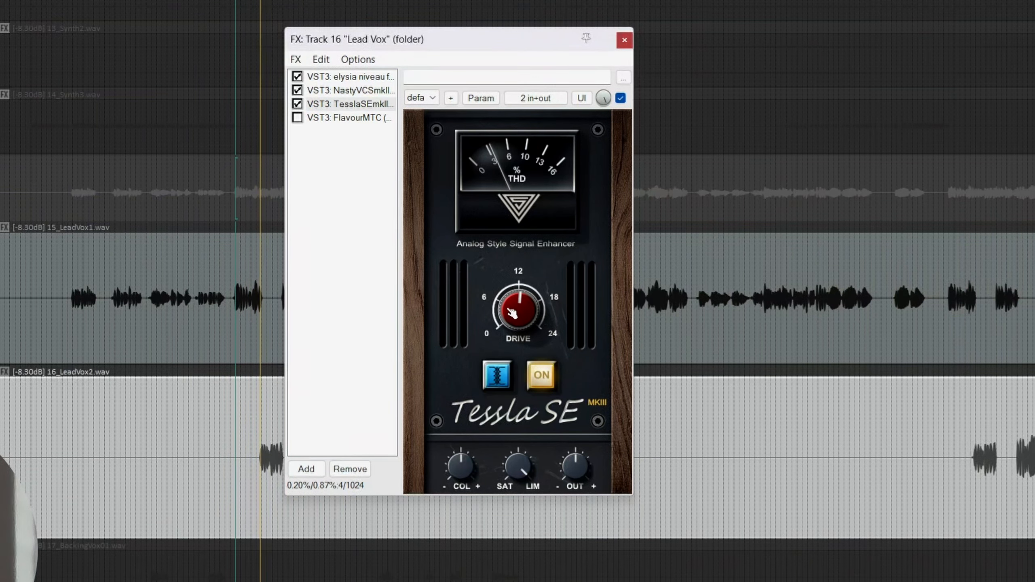
mouse_move(519, 310)
mouse_down()
mouse_move(519, 265)
mouse_move(518, 299)
mouse_up()
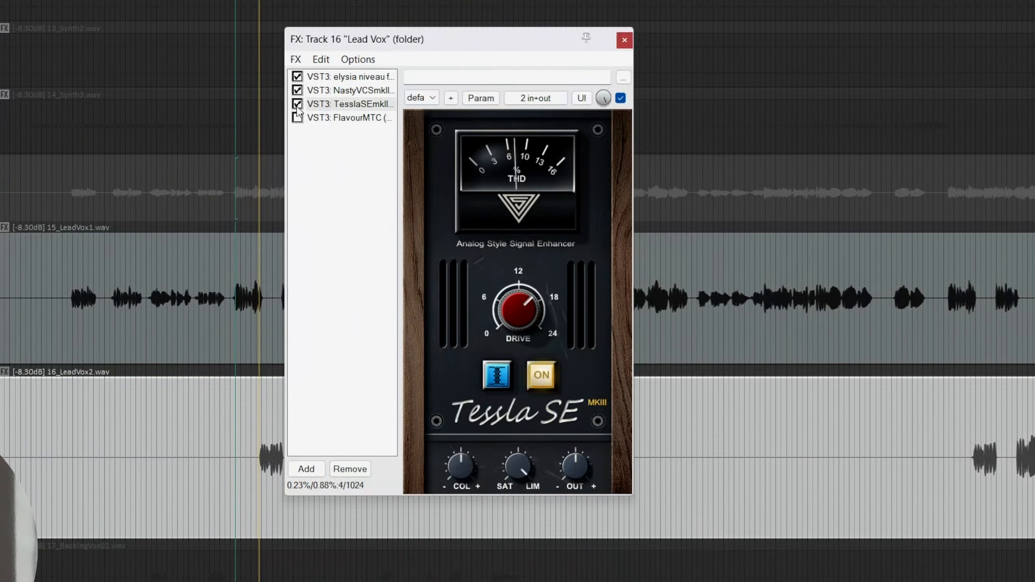
key(space)
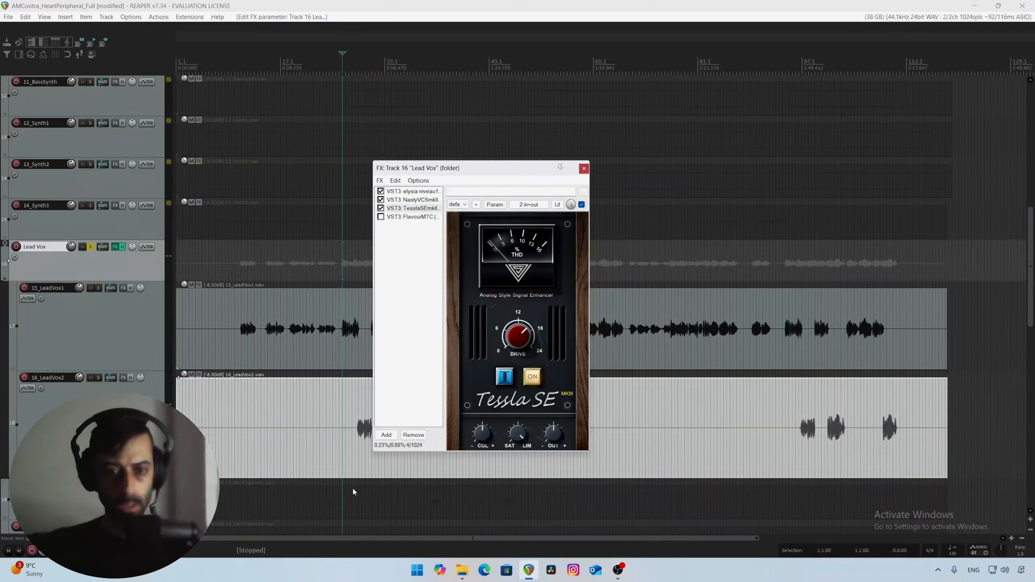
Move the edit cursor slightly further along the timeline, to about bar 28.
click(251, 554)
click(256, 555)
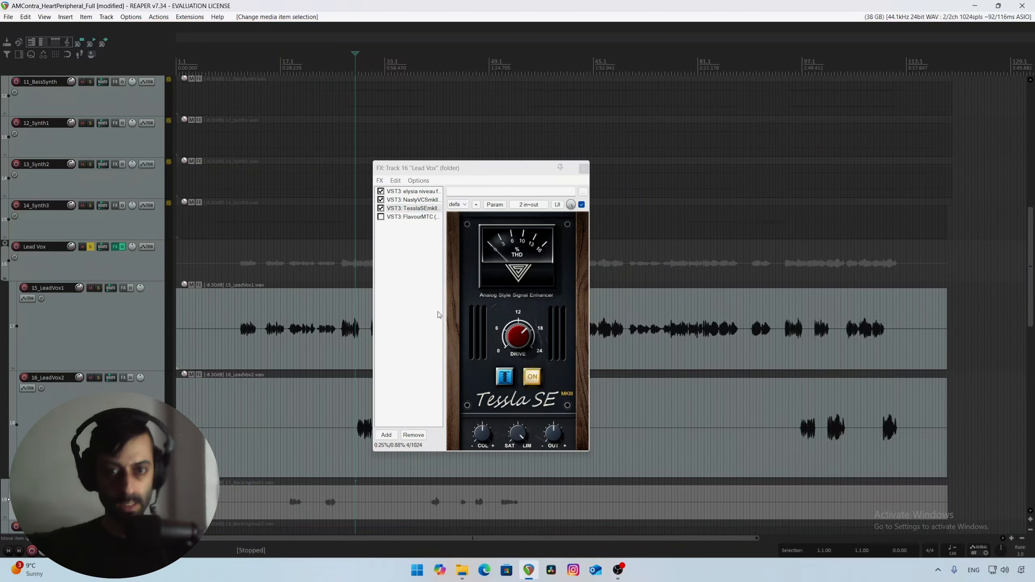
Compare the soloed Lead Vox with TesslaSE bypassed and re-enabled during playback.
click(380, 208)
key(space)
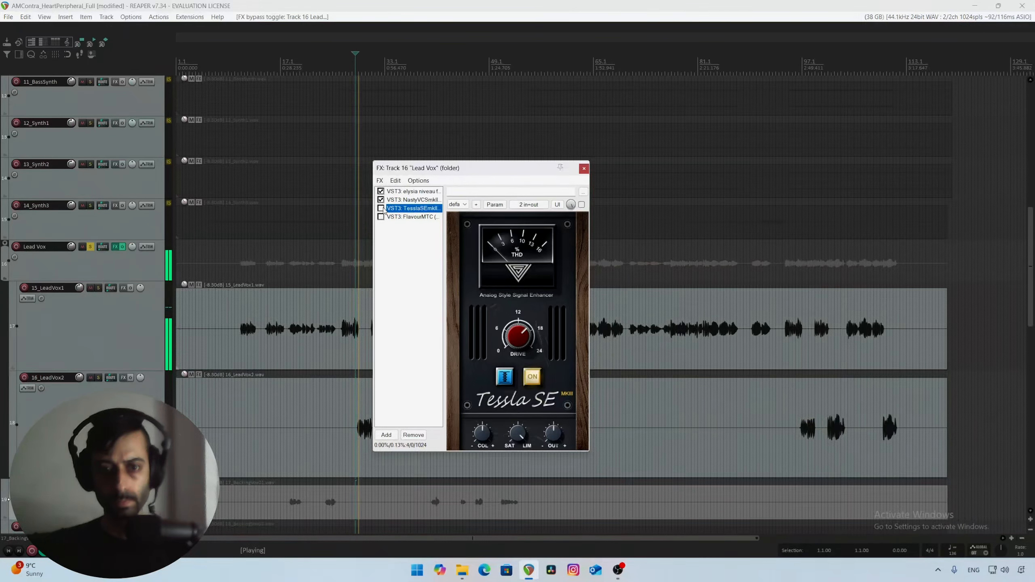
key(space)
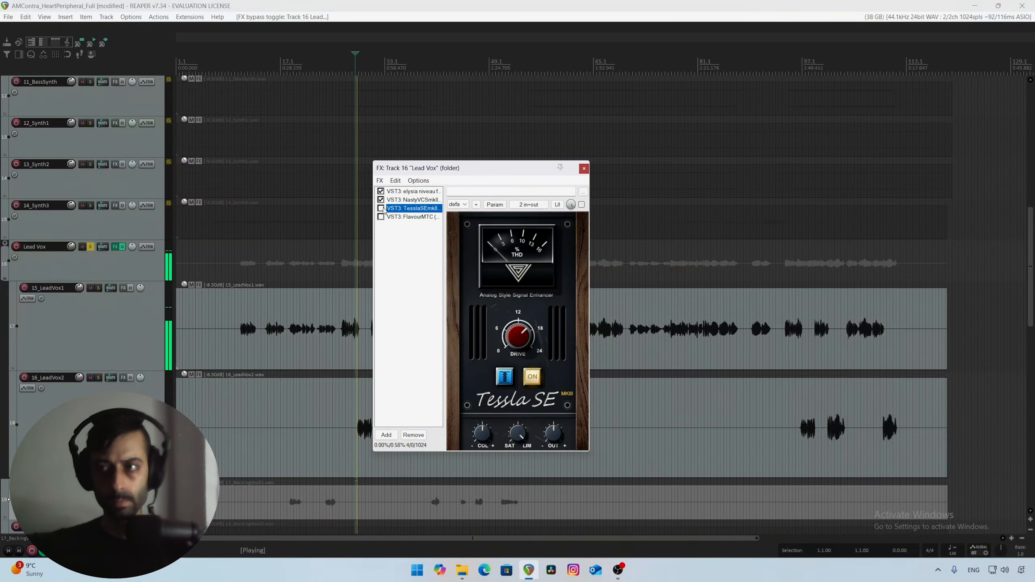
key(space)
click(381, 208)
click(380, 208)
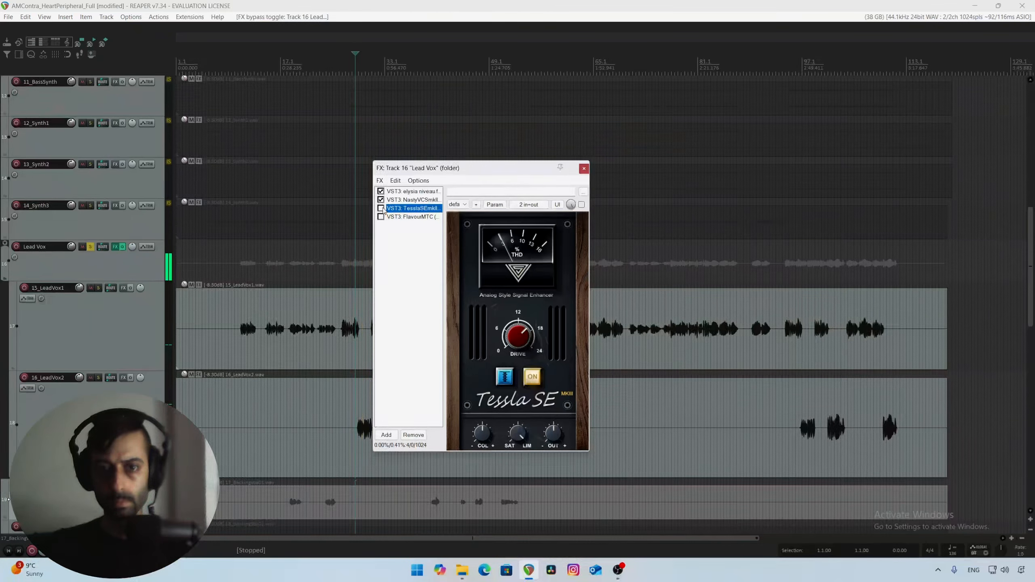
click(380, 208)
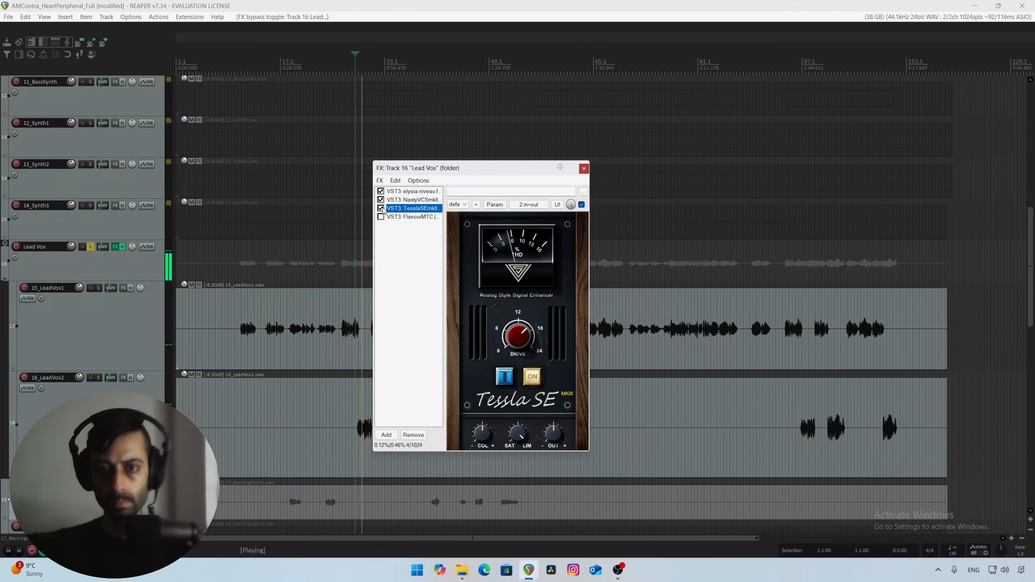
key(space)
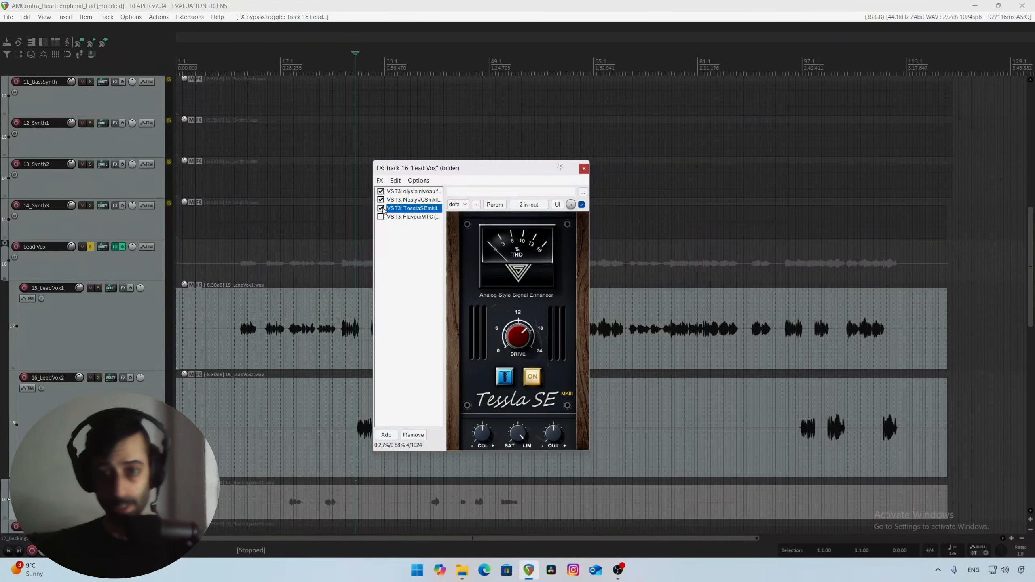
Audition TesslaSE's blue switch beside ON in both states while playing the soloed vocal, leaving it in its original state.
key(space)
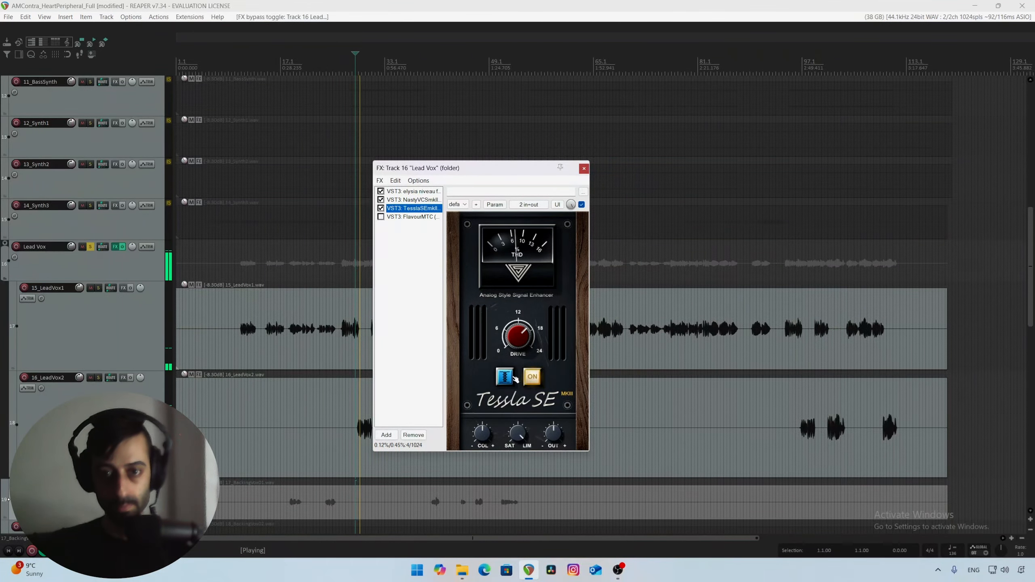
key(space)
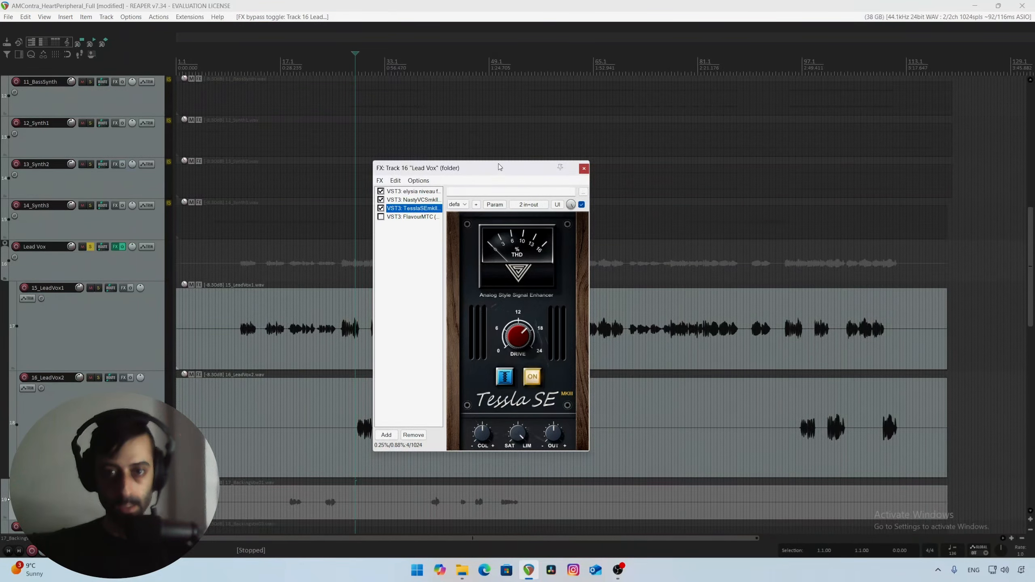
key(space)
click(508, 378)
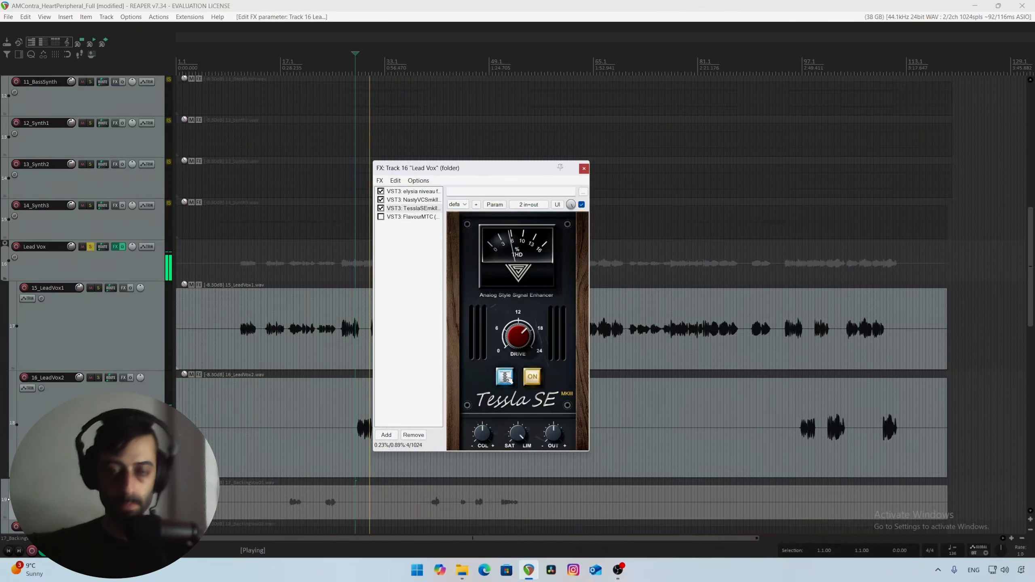
click(508, 379)
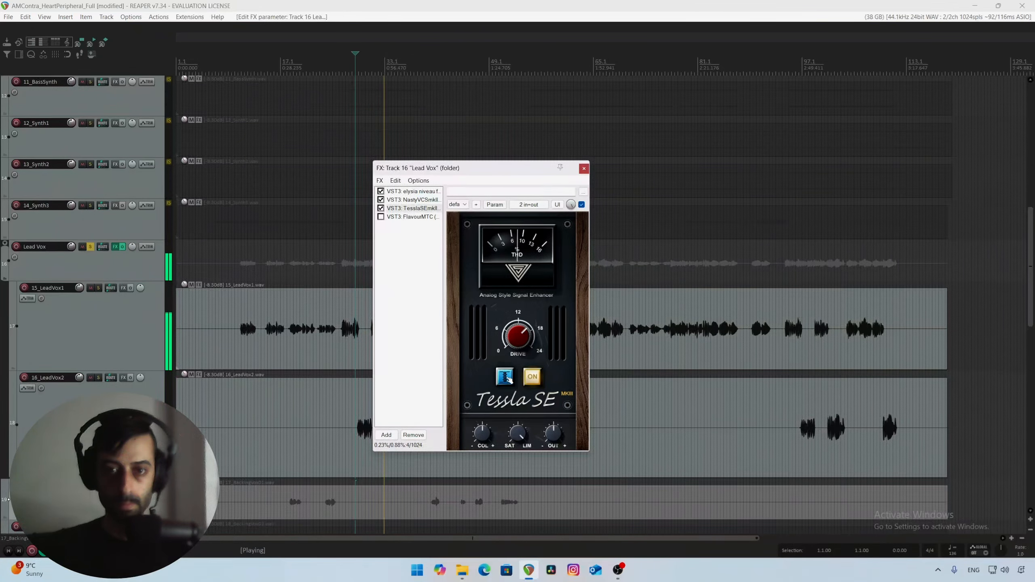
click(508, 379)
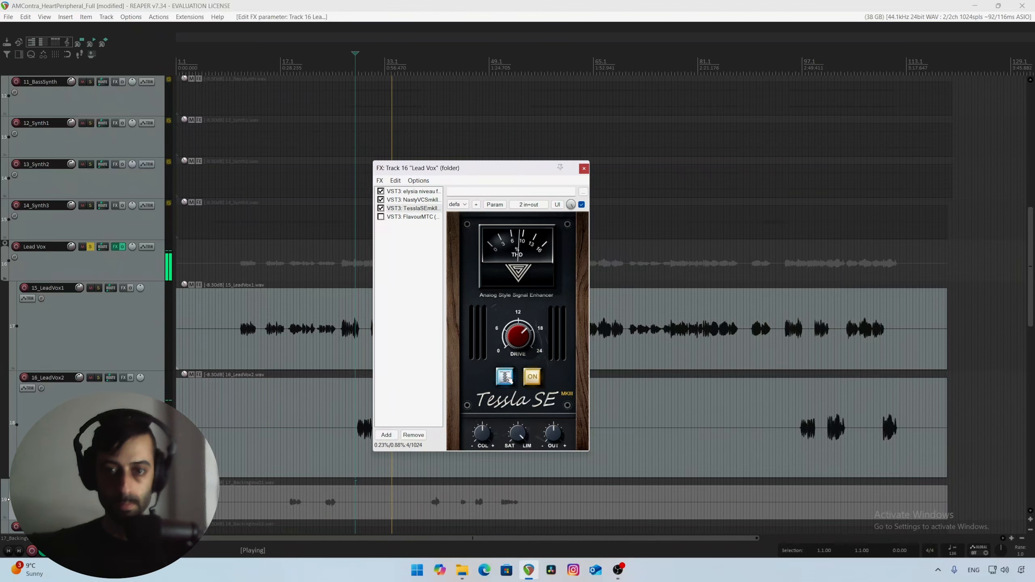
click(506, 378)
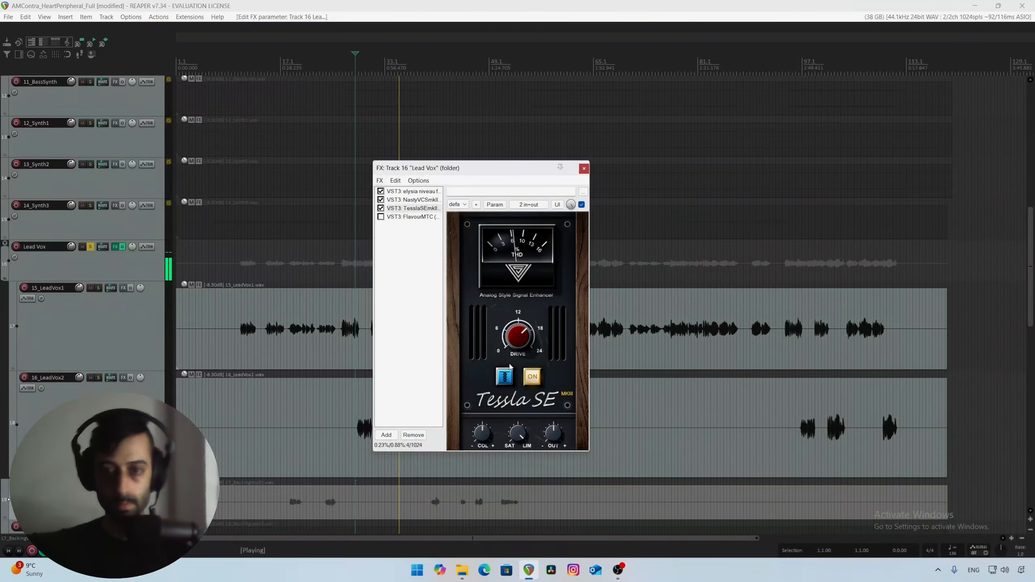
key(space)
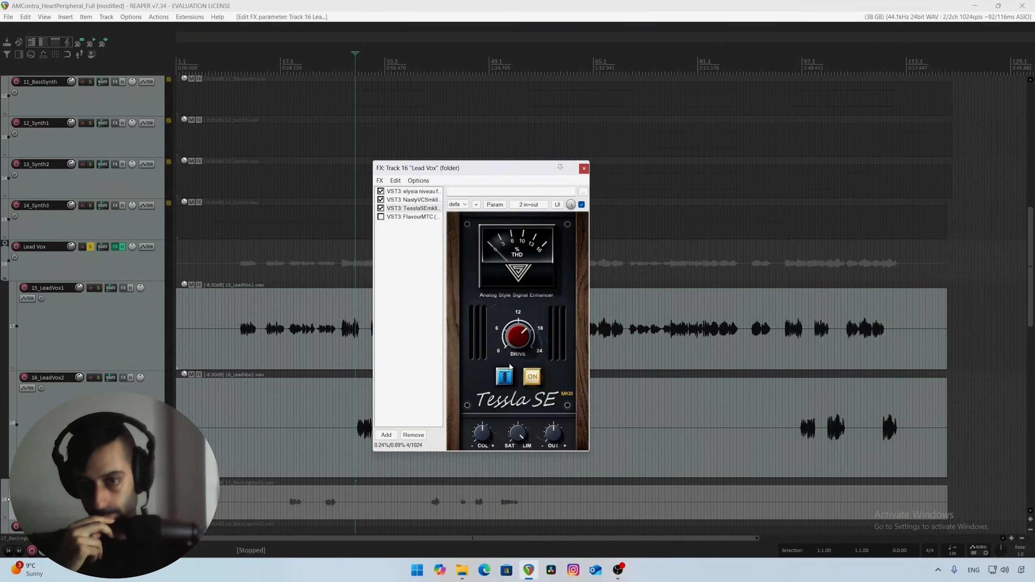
key(space)
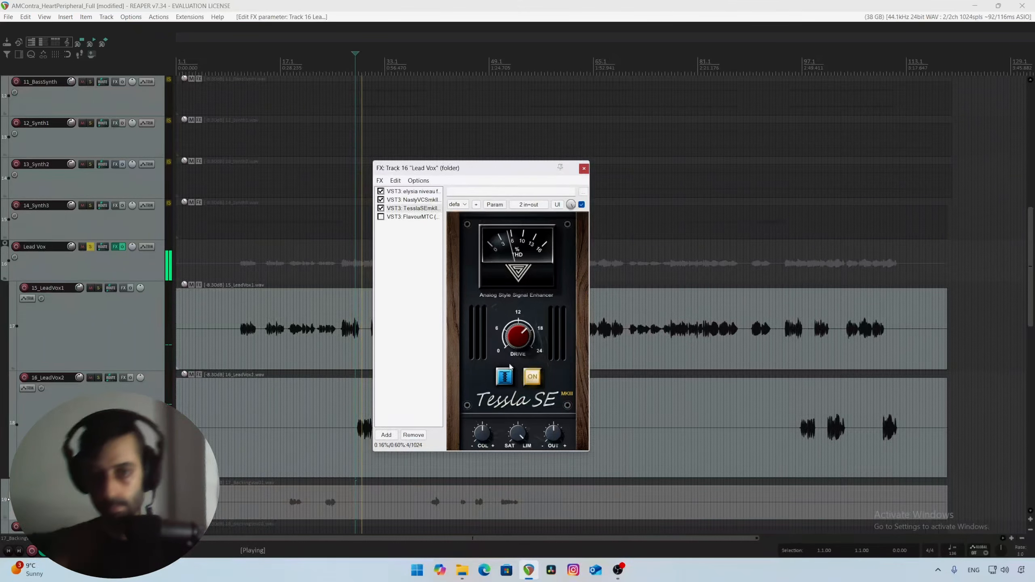
click(506, 378)
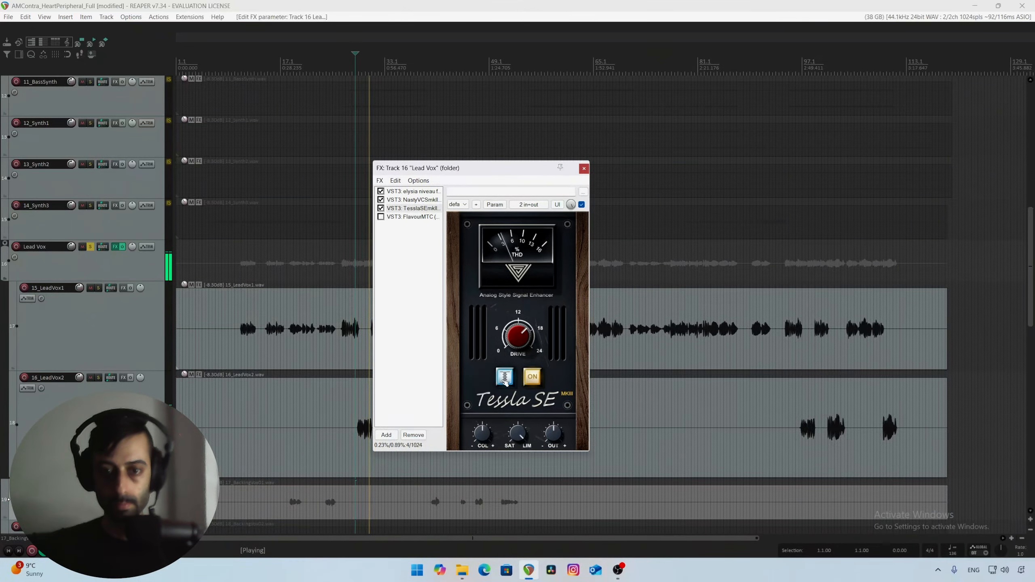
click(505, 378)
click(505, 378)
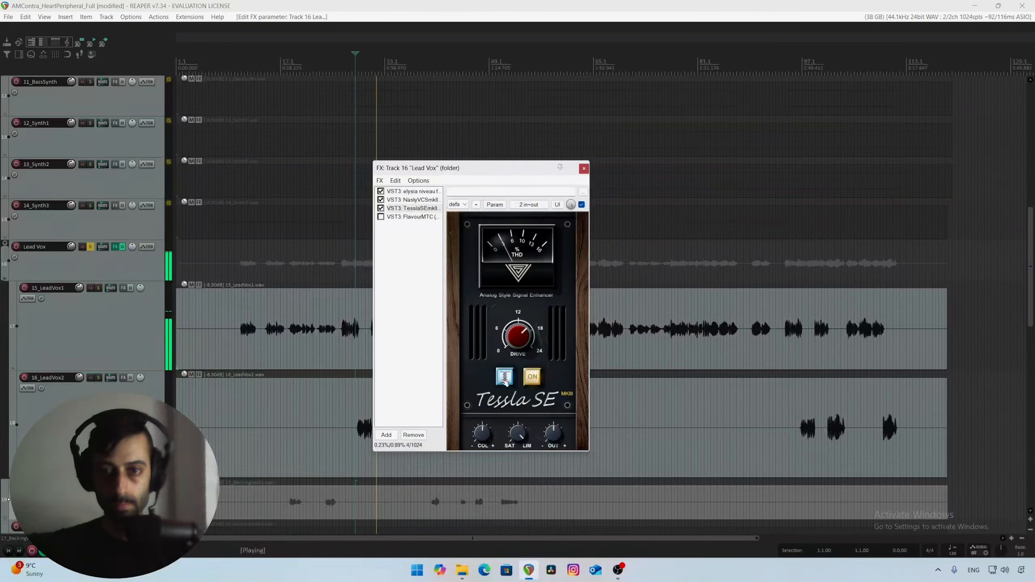
click(505, 378)
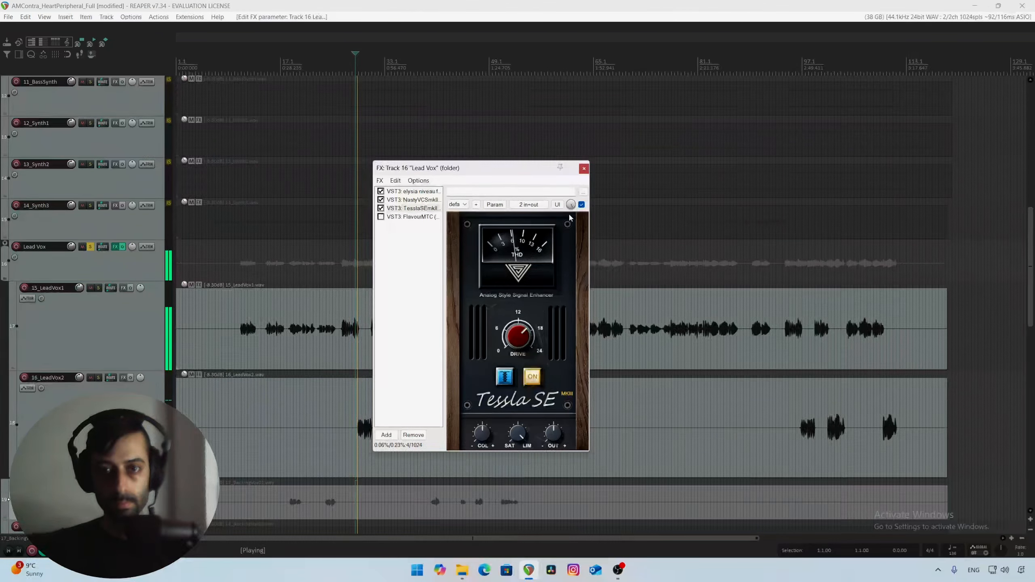
Fine-tune TesslaSE's Out knob and compare the soloed vocal with the plugin bypassed and re-enabled.
click(380, 208)
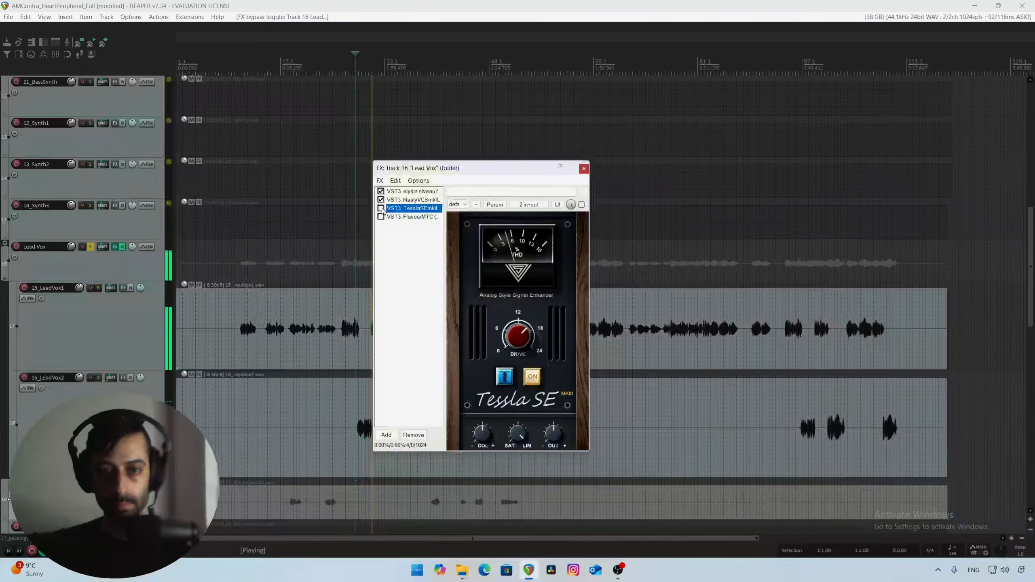
click(380, 208)
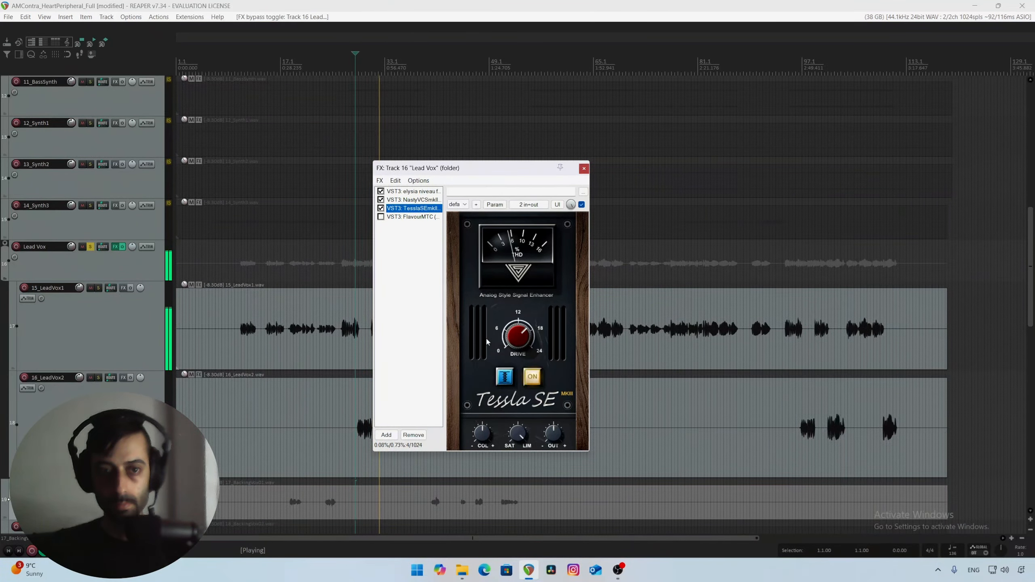
drag(553, 433, 554, 432)
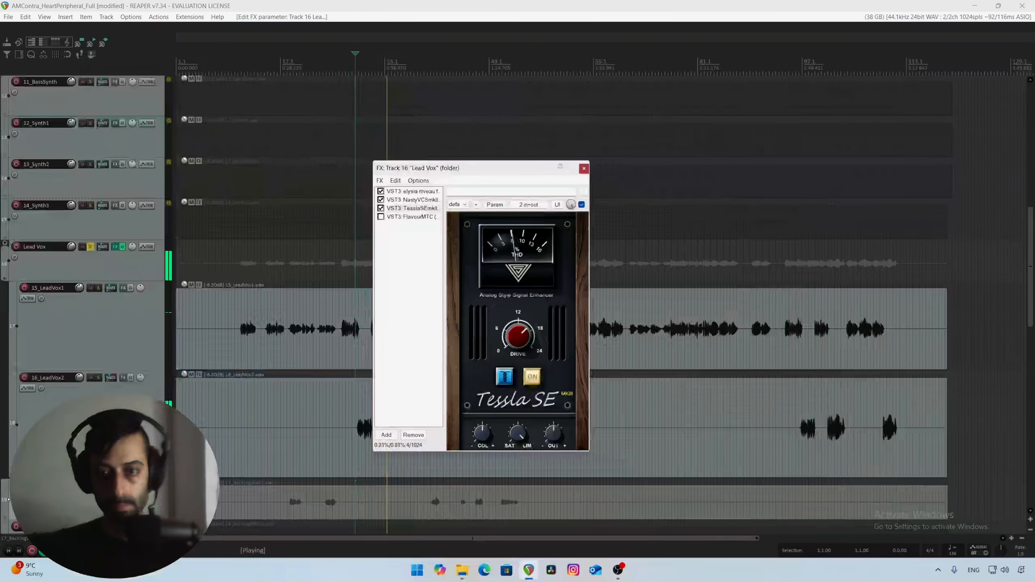
click(381, 208)
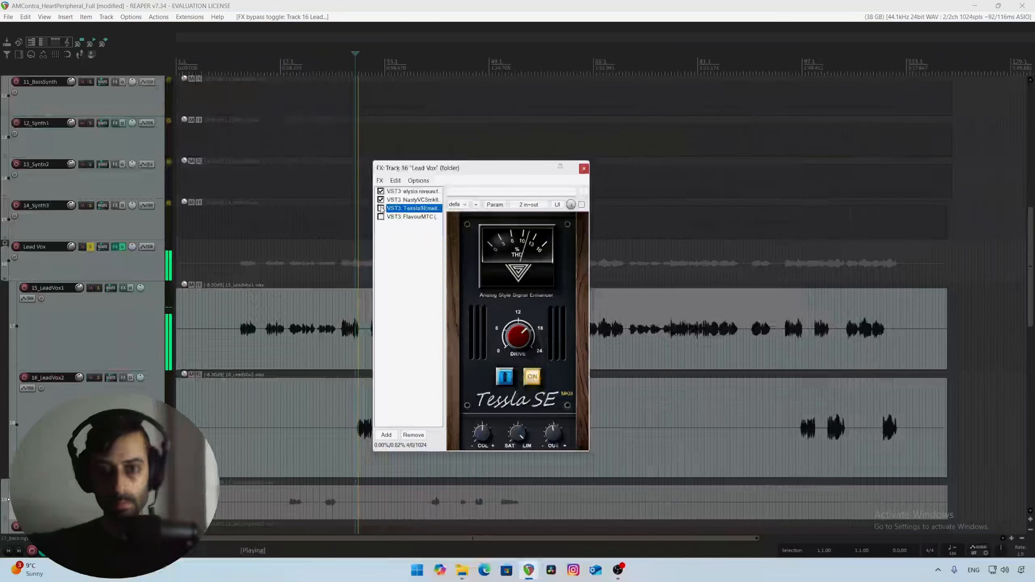
click(381, 208)
key(space)
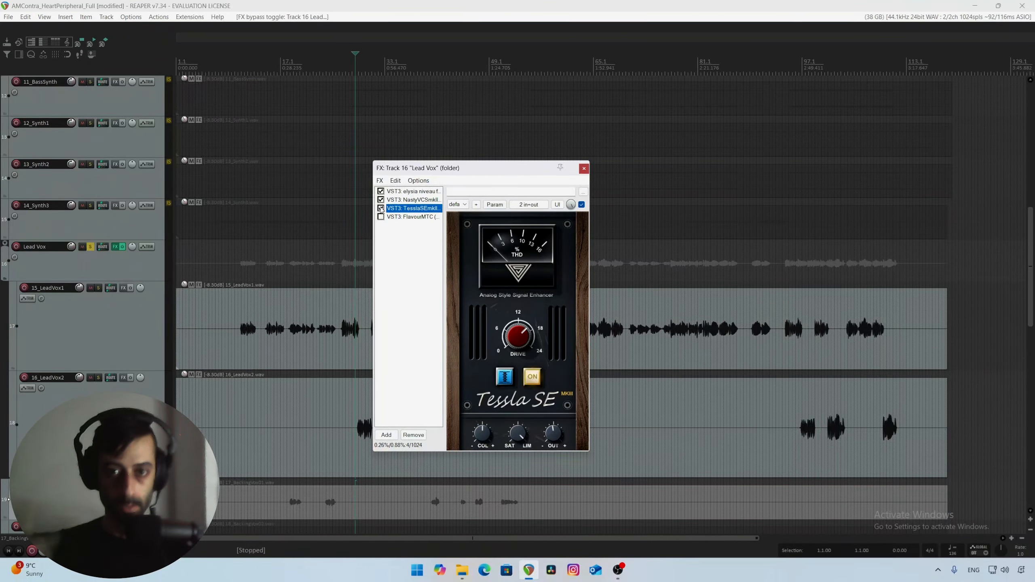
Display the FlavourMTC plugin in the Lead Vox FX chain, reposition the FX window and audition the vocal with Flavour bypassed.
click(407, 217)
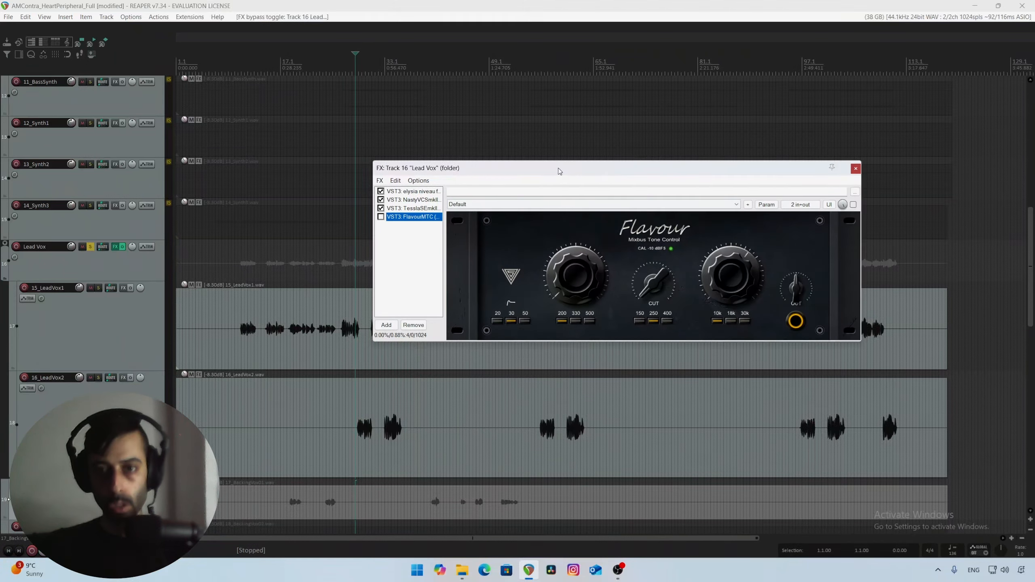
drag(557, 169, 464, 193)
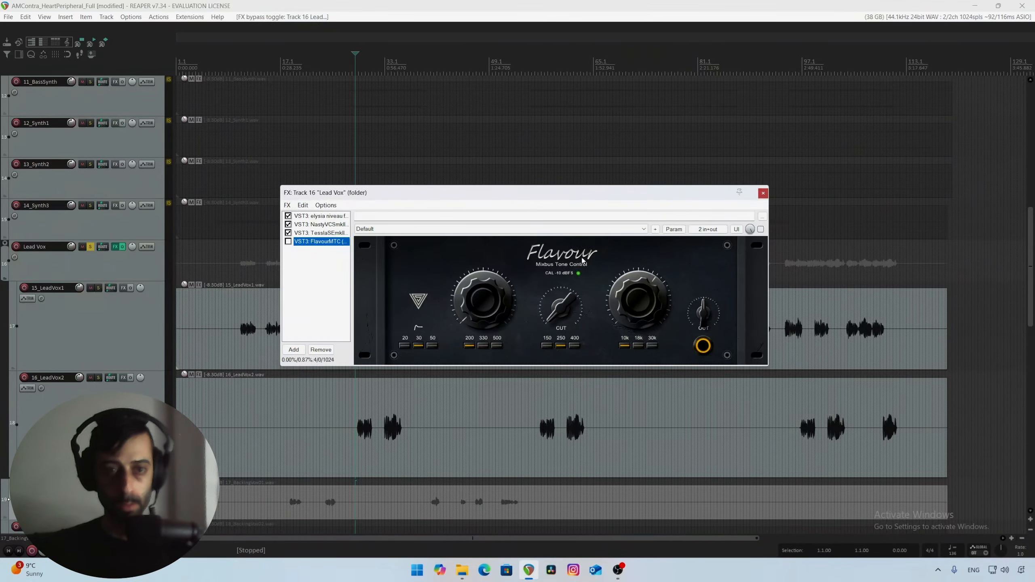
key(space)
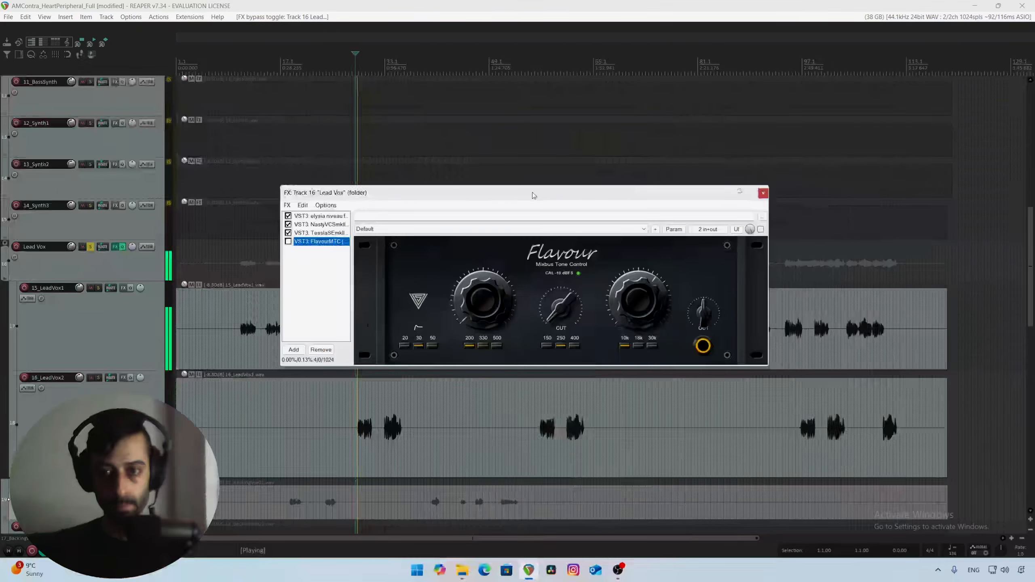
key(space)
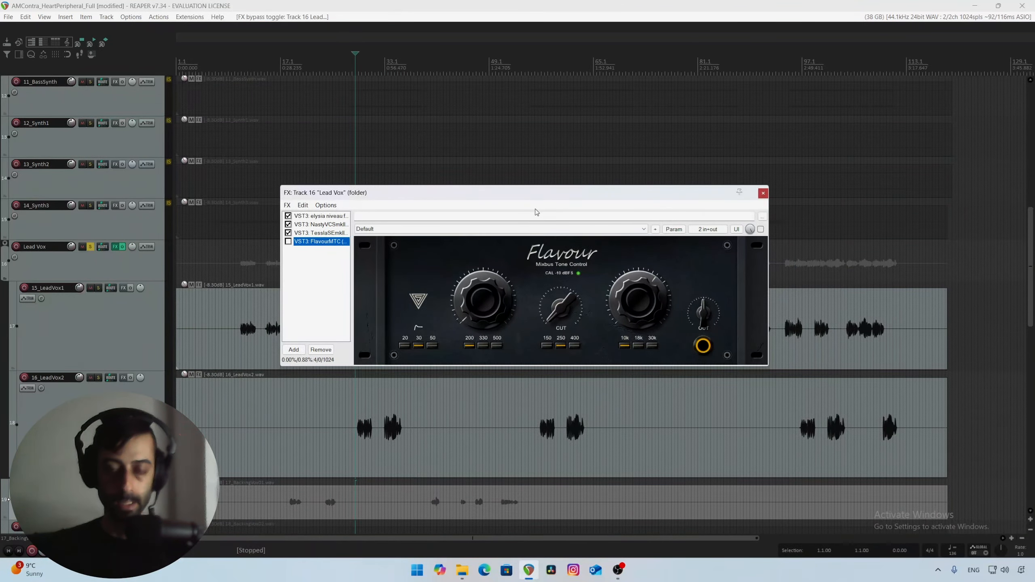
Enable FlavourMTC during playback, adjust its high-band knob and set the high-band frequency to 18k.
key(space)
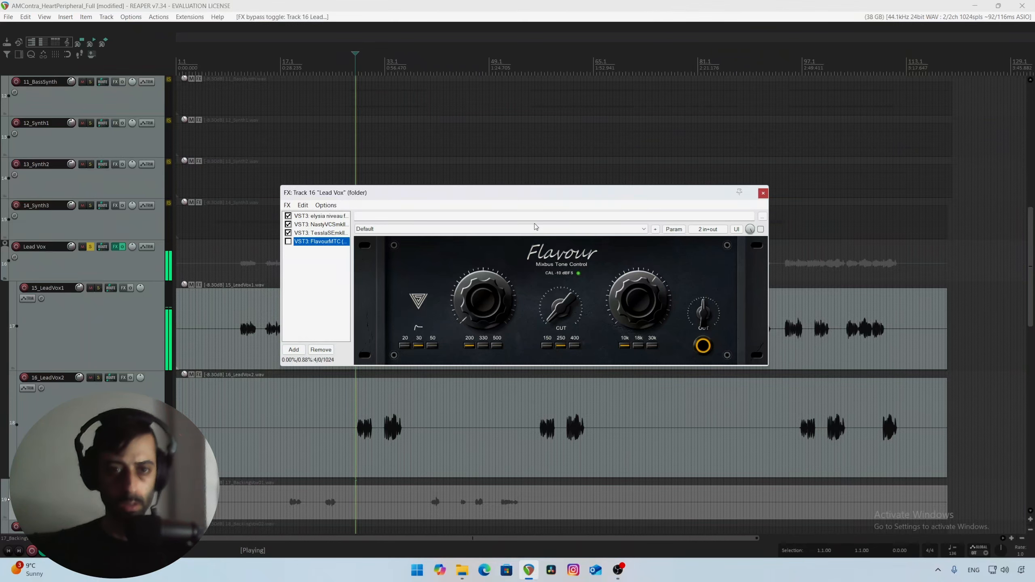
click(288, 241)
drag(641, 300, 641, 318)
click(638, 346)
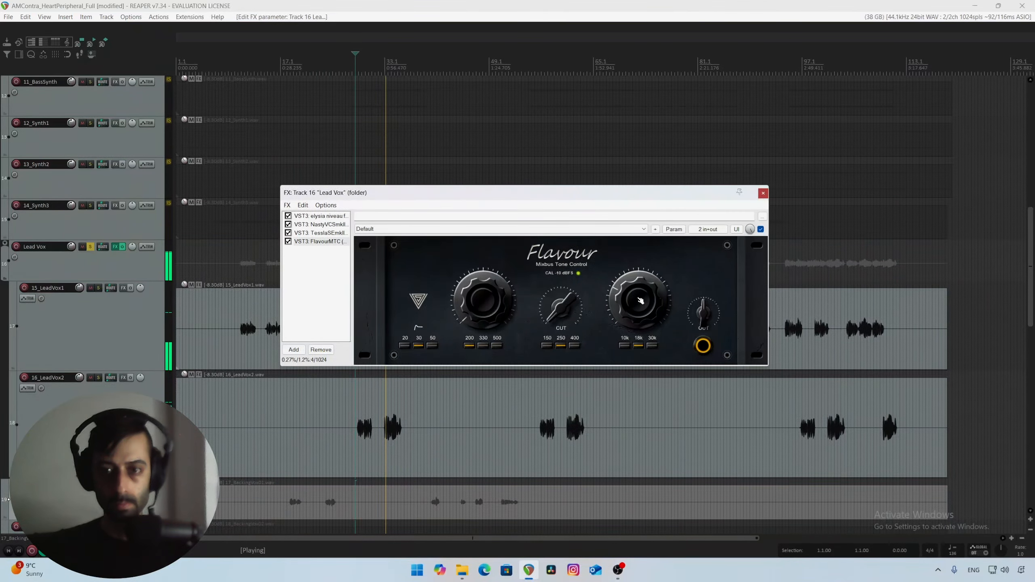
key(space)
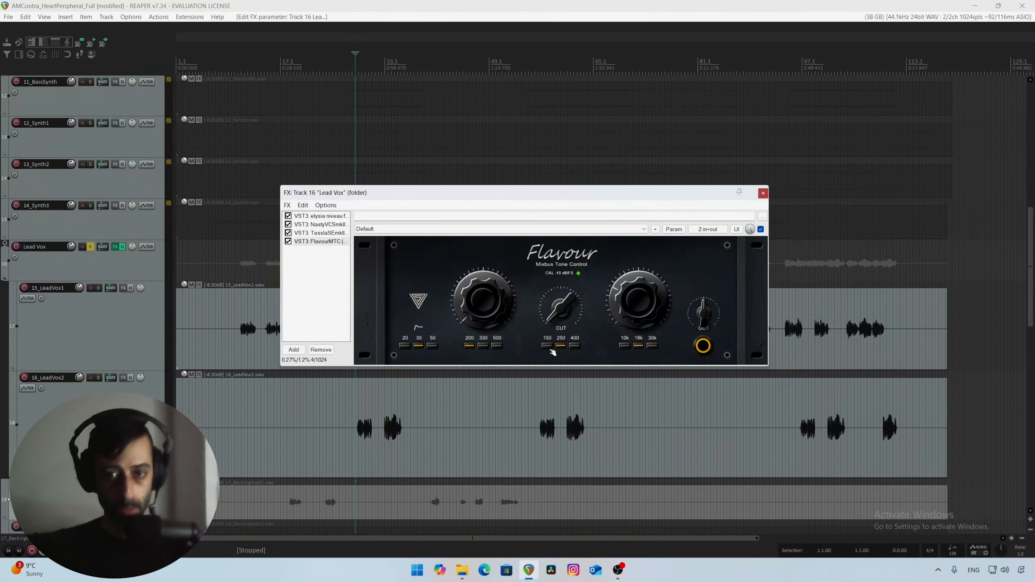
Set Flavour's high-pass filter to 50 and try its cut frequency at 150 and 400 around vocal playback.
click(547, 345)
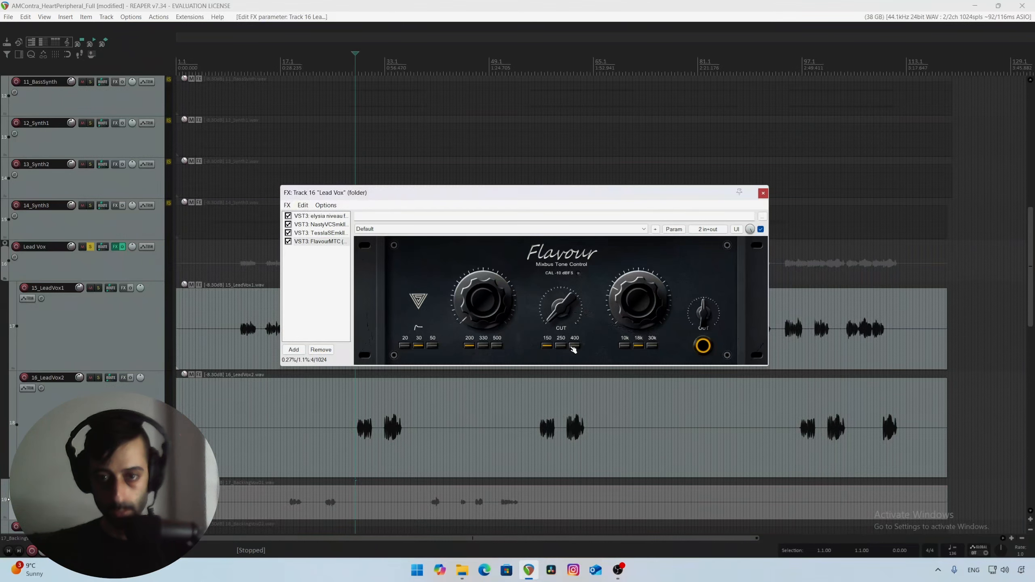
key(space)
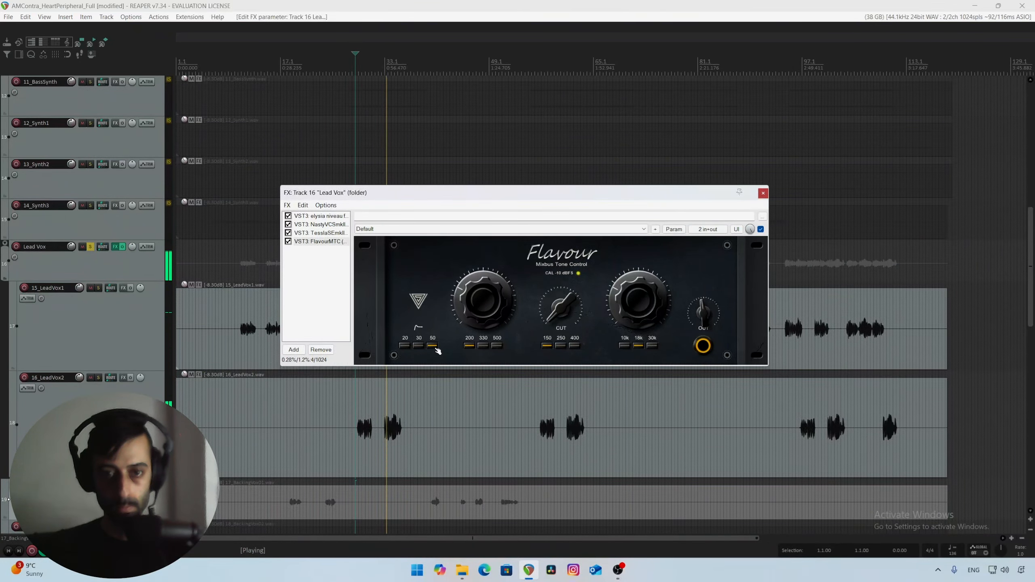
key(space)
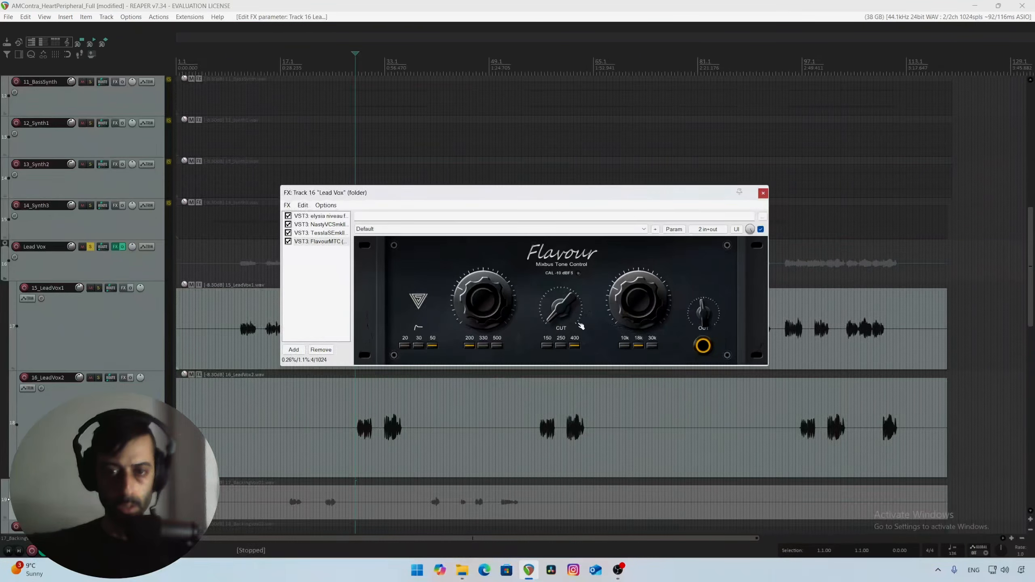
Adjust Flavour's Cut knob while the vocal plays and compare the plugin bypassed and re-enabled.
key(space)
drag(567, 314, 567, 301)
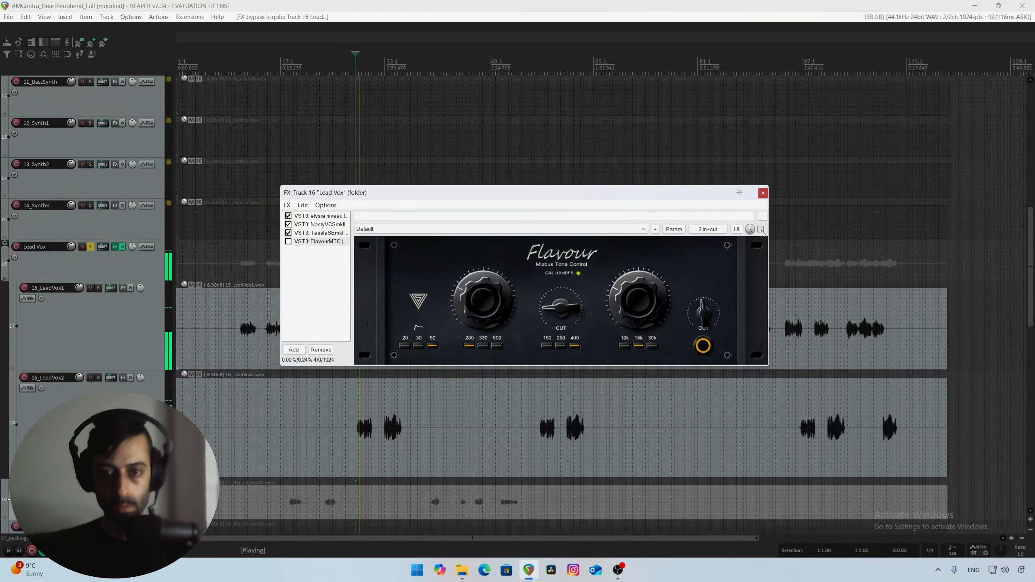
click(760, 229)
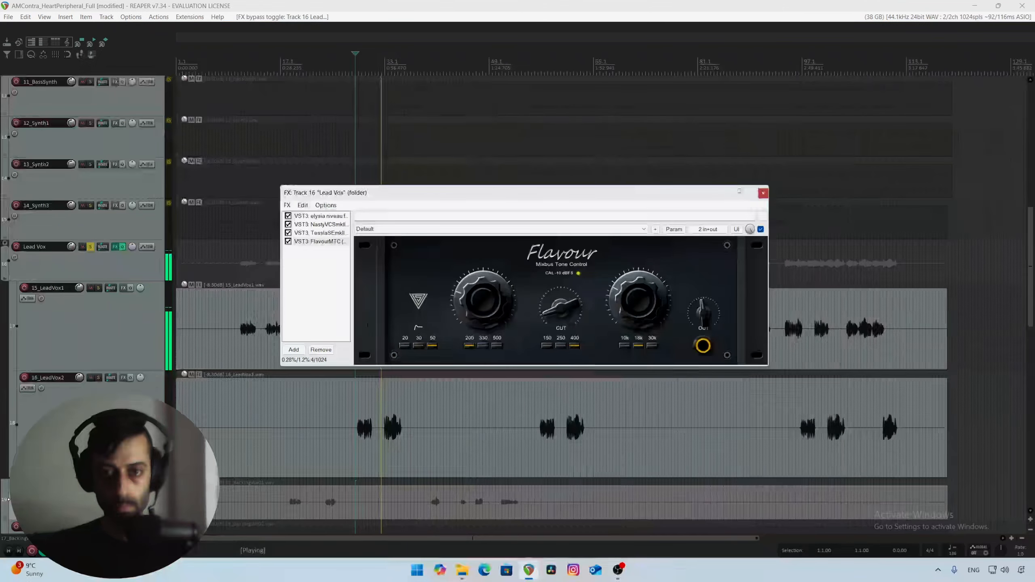
Set Flavour's low-band frequency to 330 and its cut frequency to 250 while auditioning the soloed vocal.
click(486, 294)
click(486, 346)
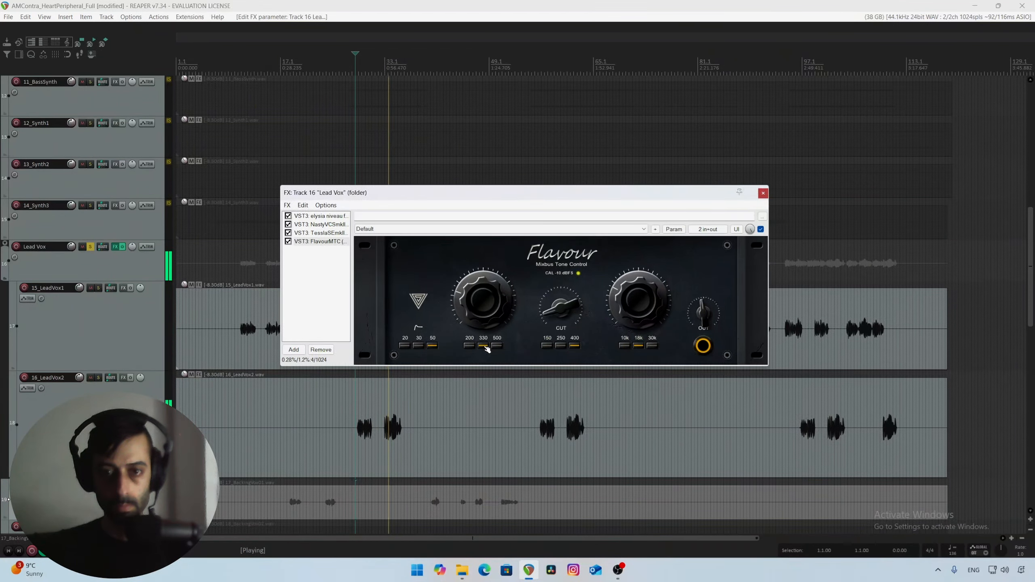
key(space)
key(space)
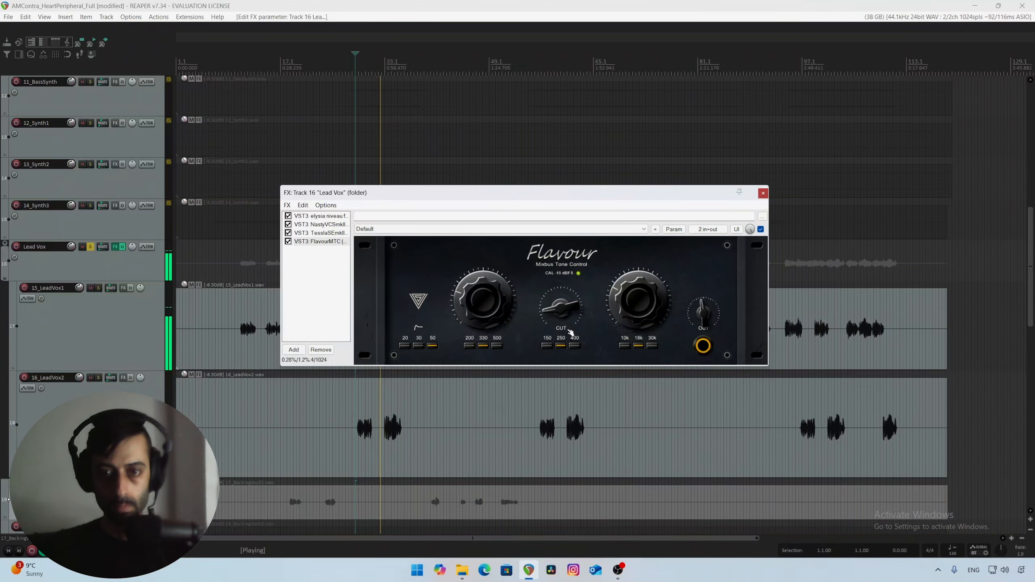
Compare the soloed Lead Vox with FlavourMTC bypassed and re-enabled, replaying the same vocal passage.
click(760, 229)
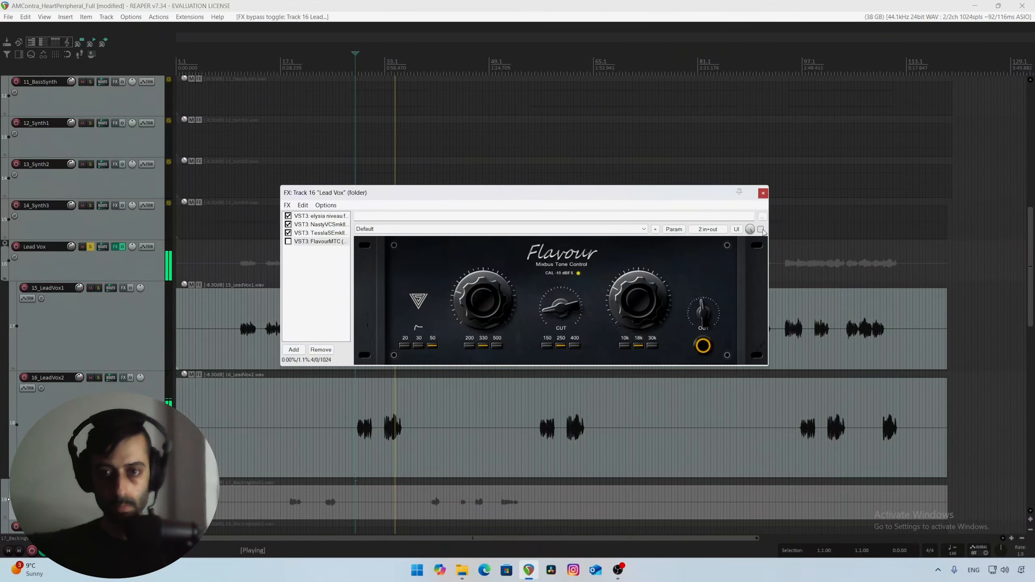
key(space)
key(space)
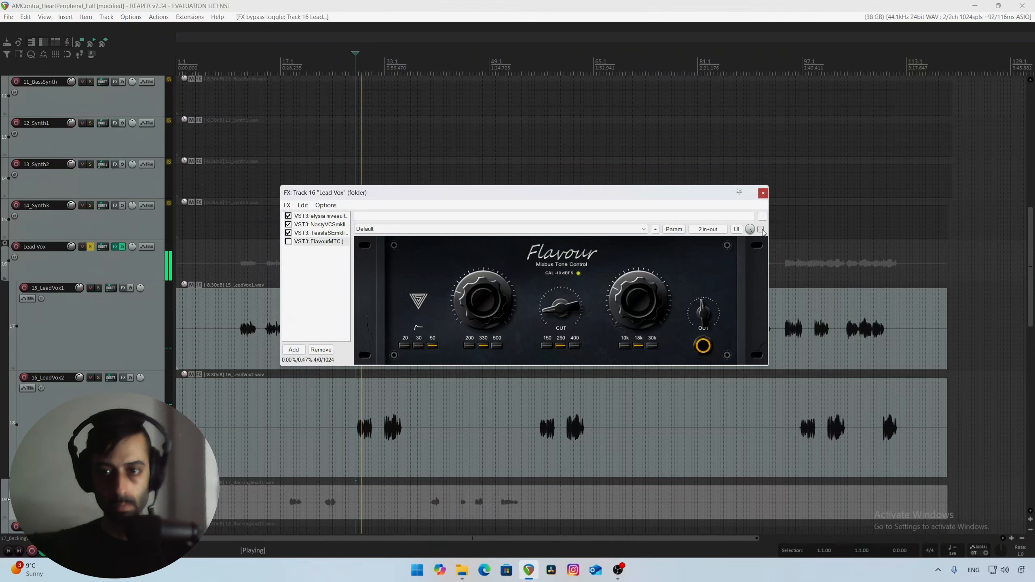
click(761, 229)
key(space)
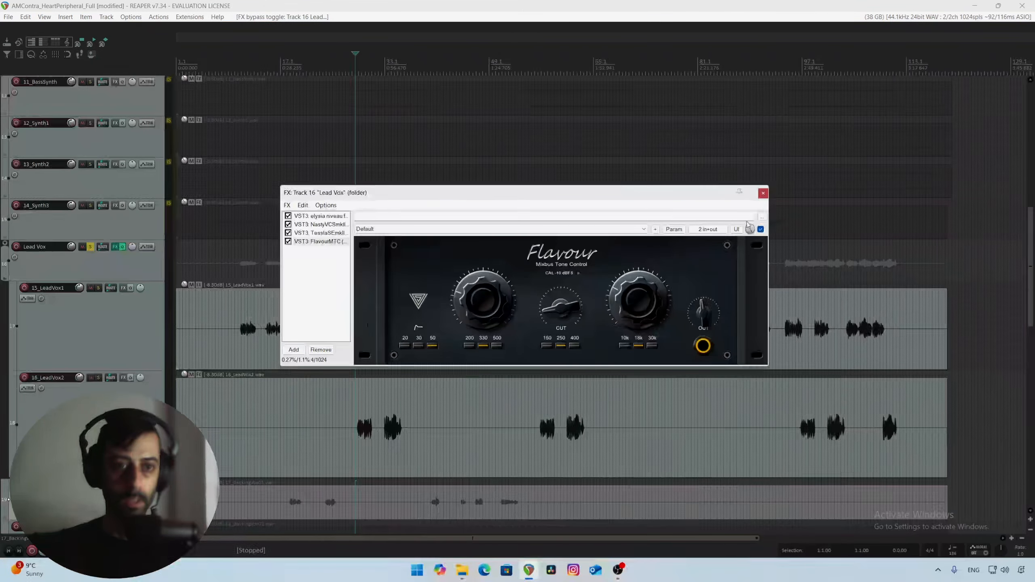
Unsolo Lead Vox and compare it in the mix with NastyVCS, TesslaSE and FlavourMTC bypassed and re-enabled.
click(90, 247)
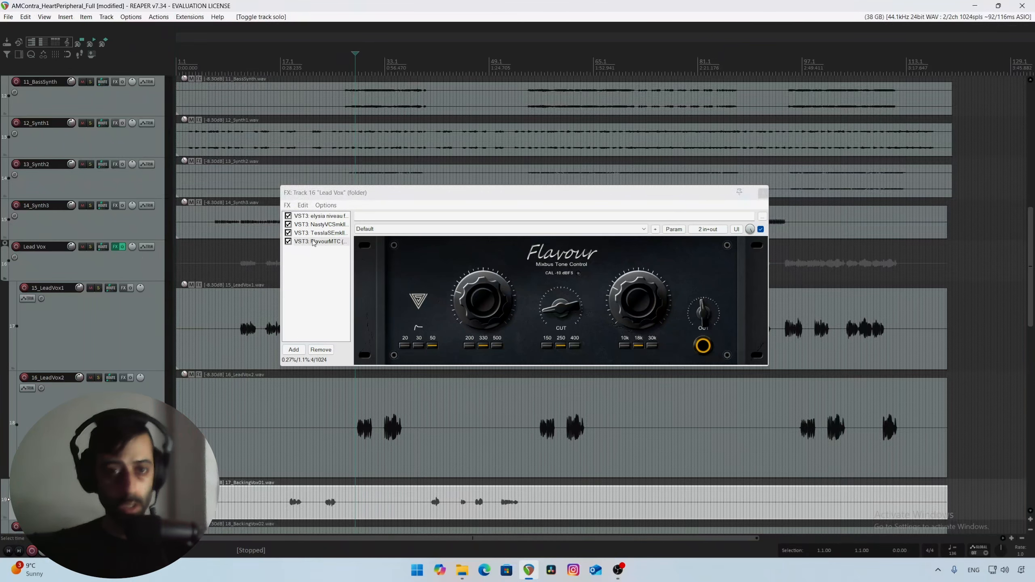
click(288, 224)
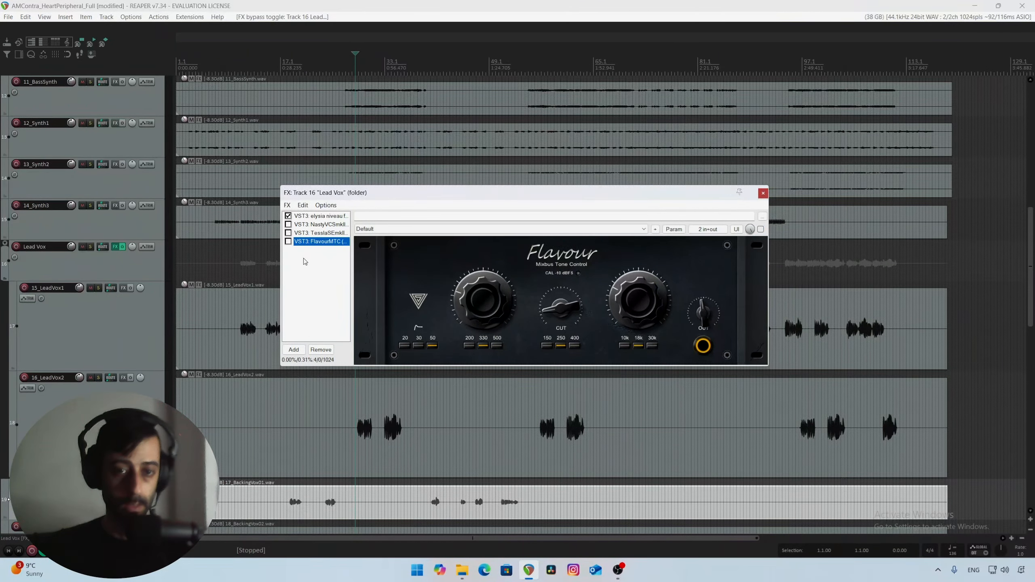
key(space)
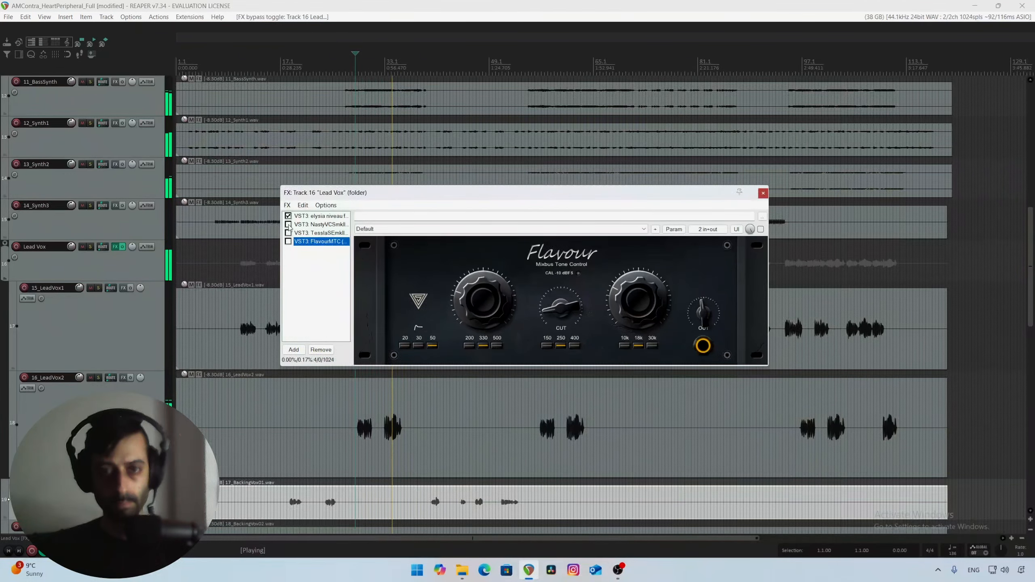
key(space)
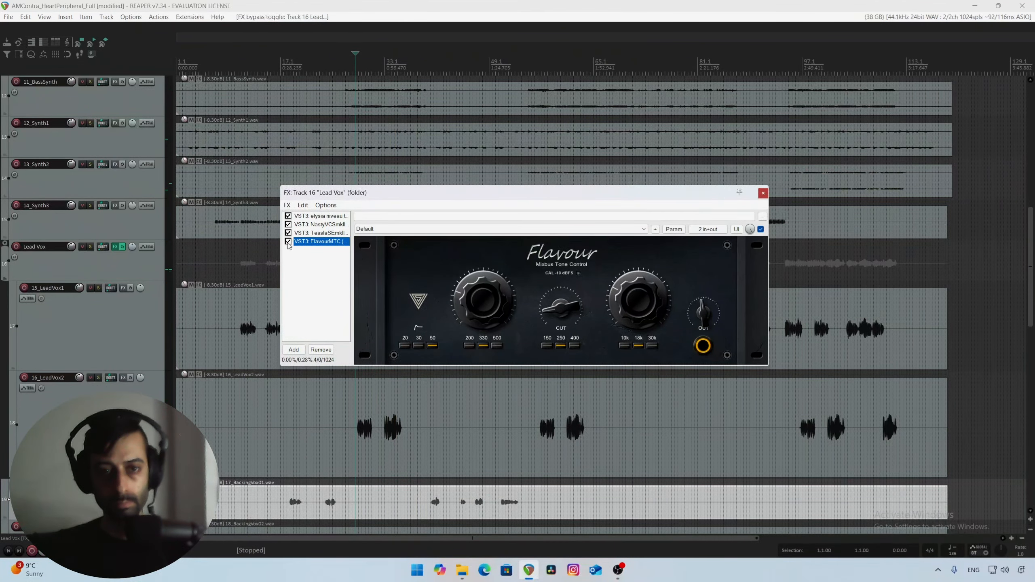
key(space)
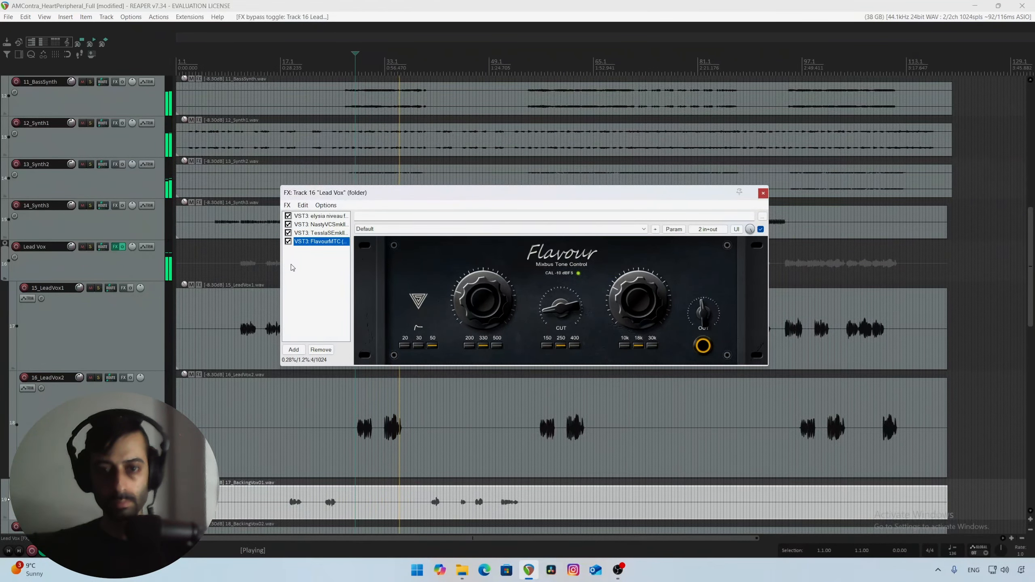
key(space)
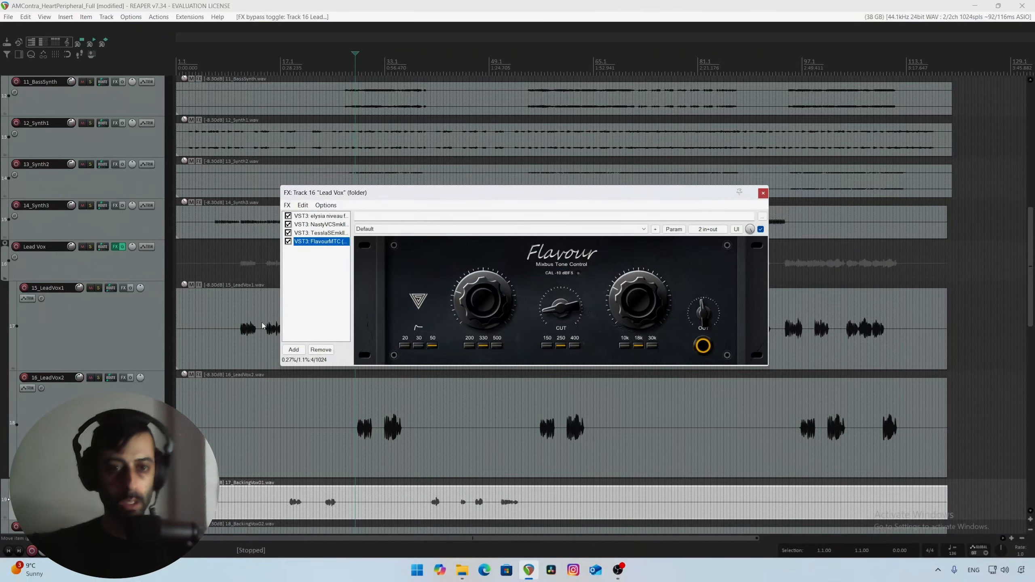
Move the FX window clear of the early LeadVox1 phrases and play the mix from just before the first one.
click(238, 406)
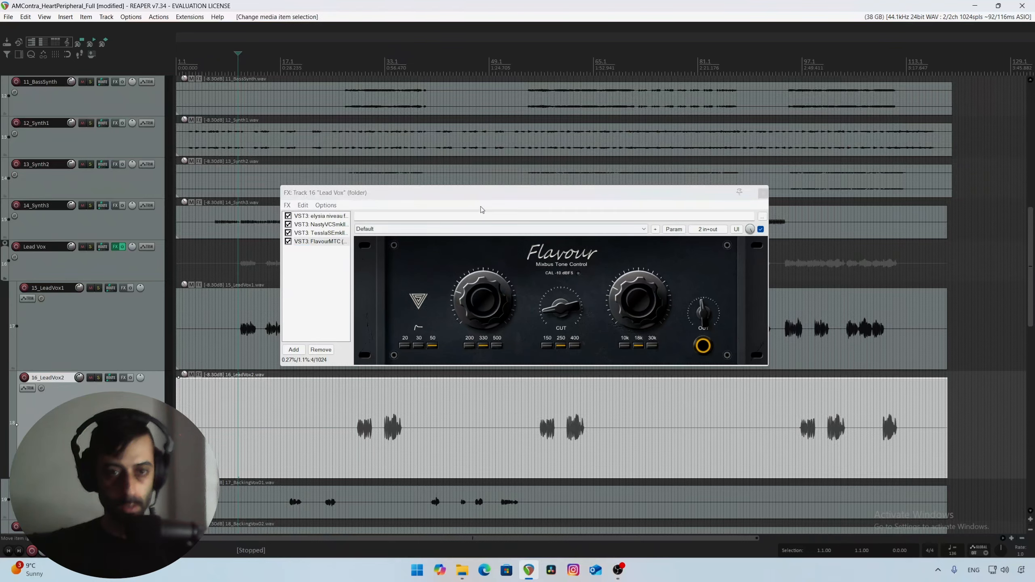
drag(485, 195, 604, 203)
key(space)
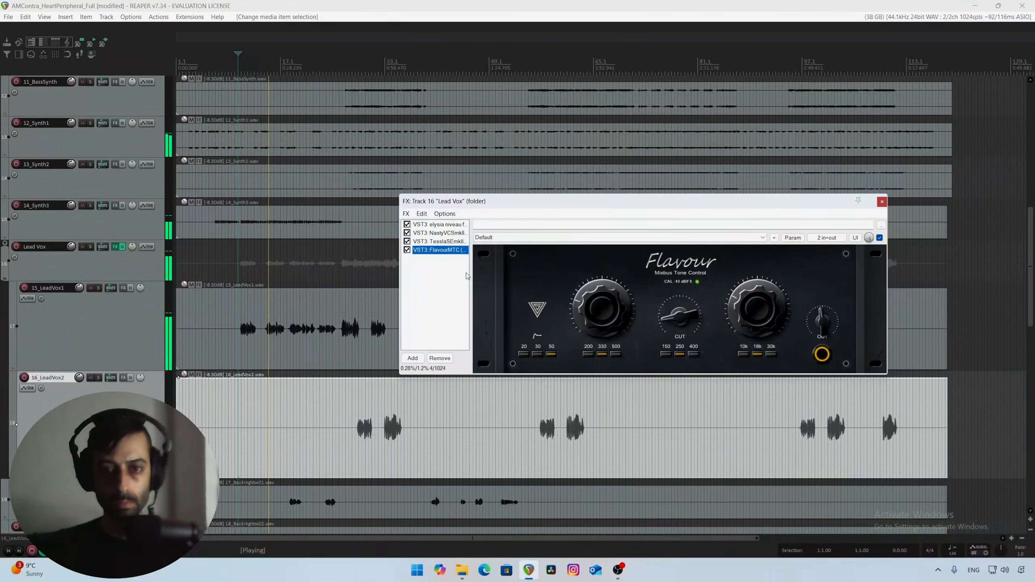
Compare the mix from the second LeadVox1 phrase with NastyVCS, TesslaSE and FlavourMTC bypassed and re-enabled.
click(264, 346)
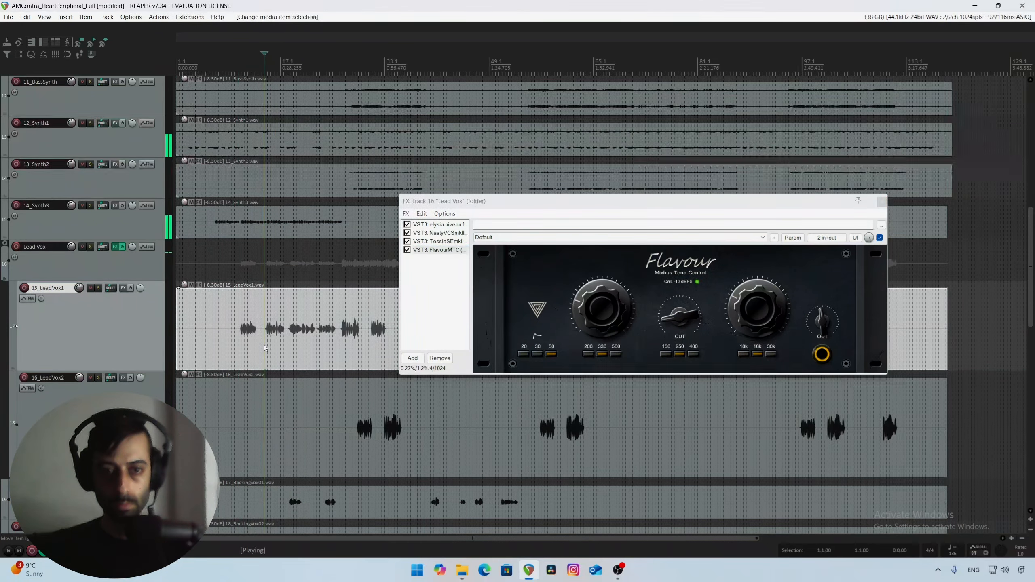
key(space)
click(407, 250)
click(407, 241)
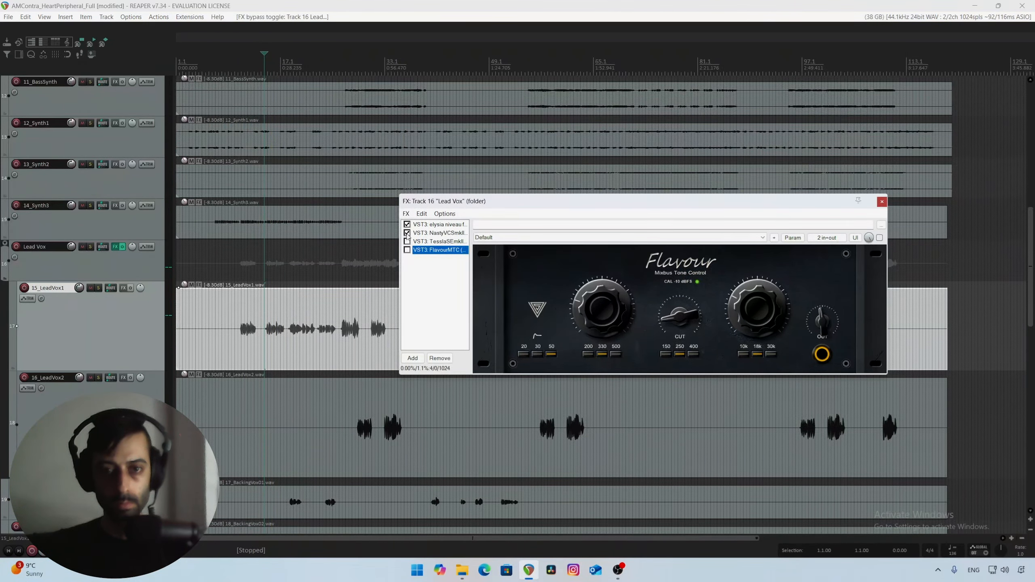
key(space)
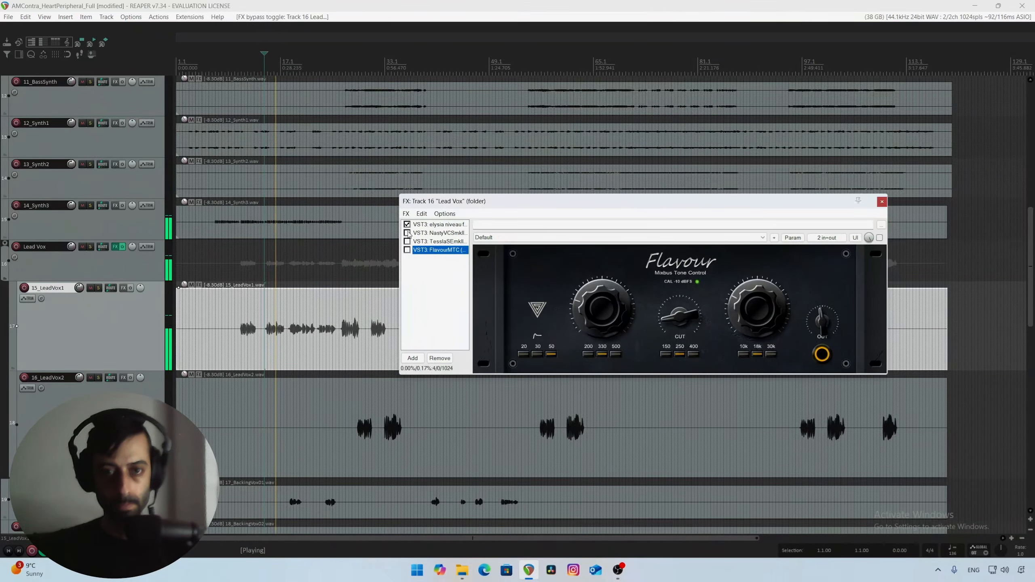
key(space)
click(407, 233)
click(407, 241)
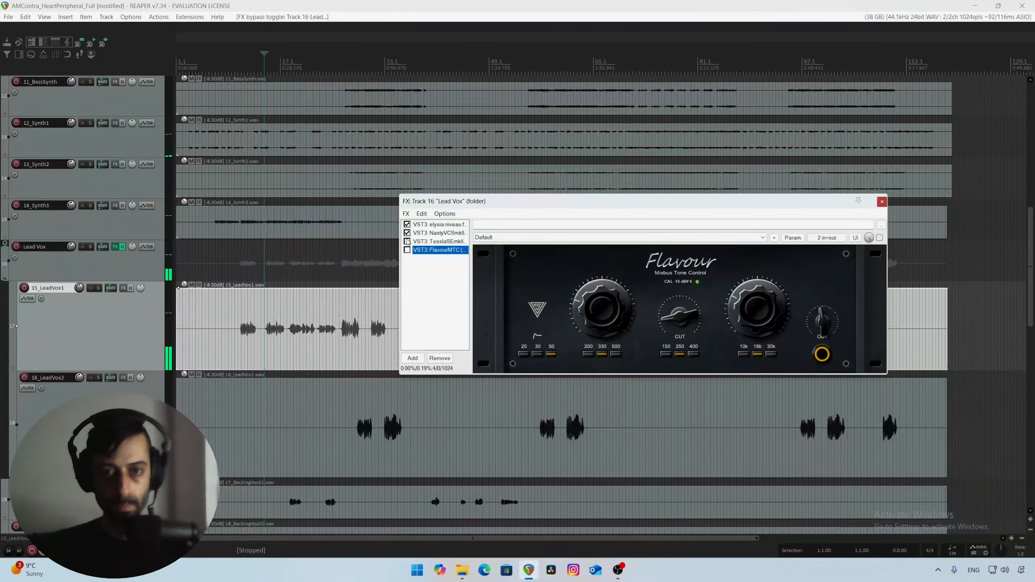
click(407, 250)
key(space)
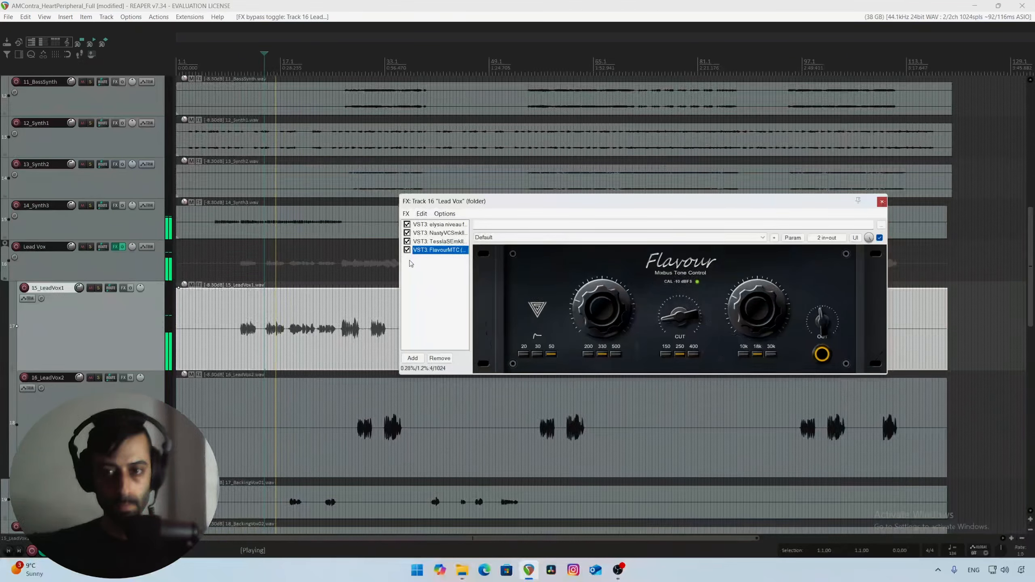
key(space)
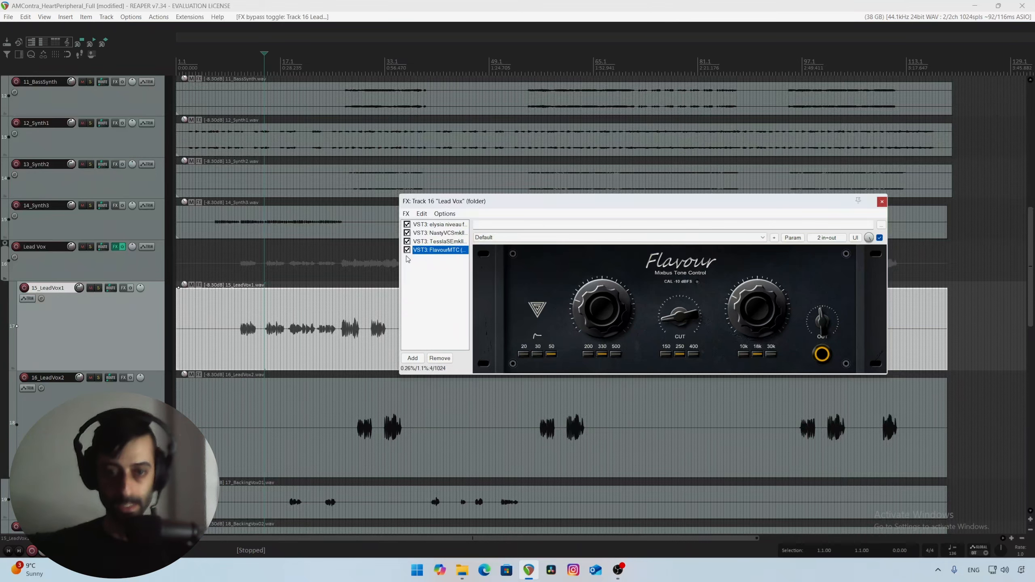
drag(546, 205, 408, 208)
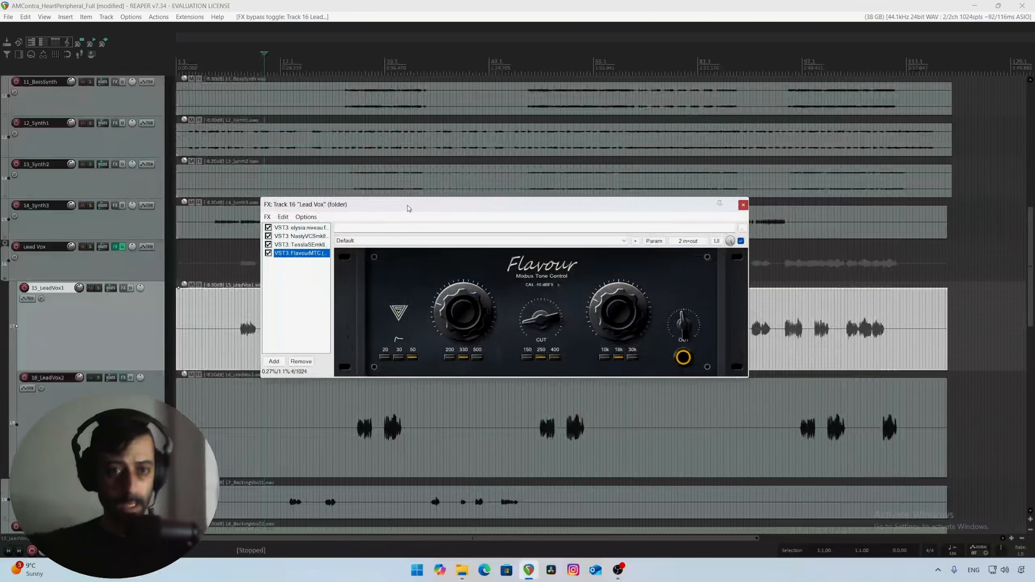